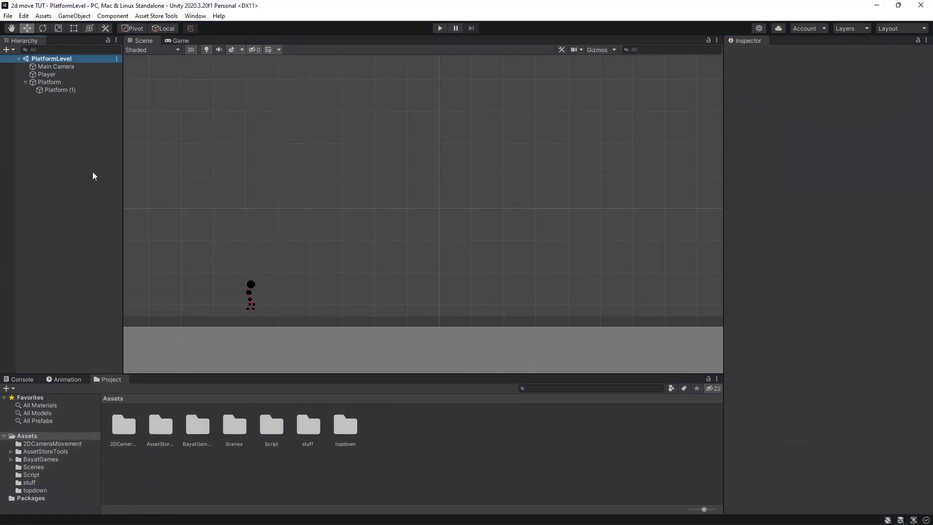
Step: Play the PlatformLevel scene to test the player's running in both directions and jumping
{"action": "left_click", "coordinate": [439, 29]}
{"action": "key", "text": "Right"}
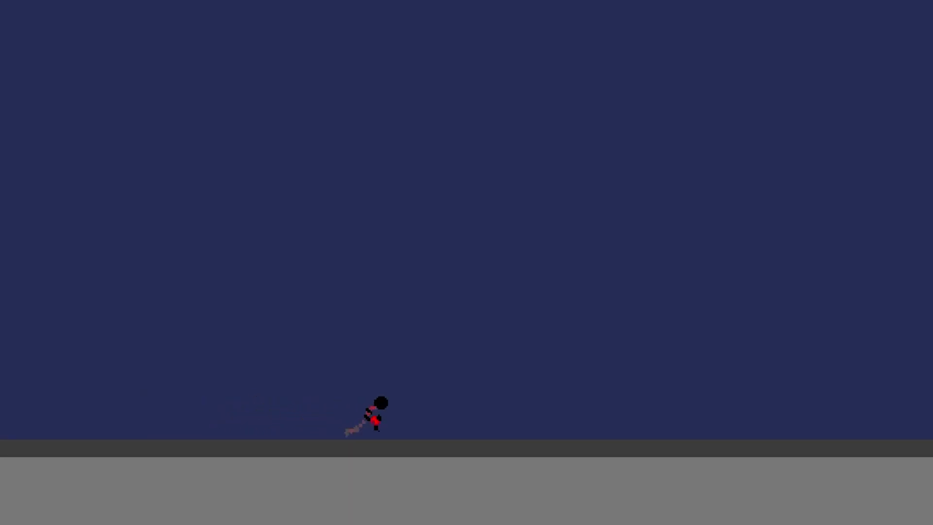
{"action": "key", "text": "Left"}
{"action": "key", "text": "space"}
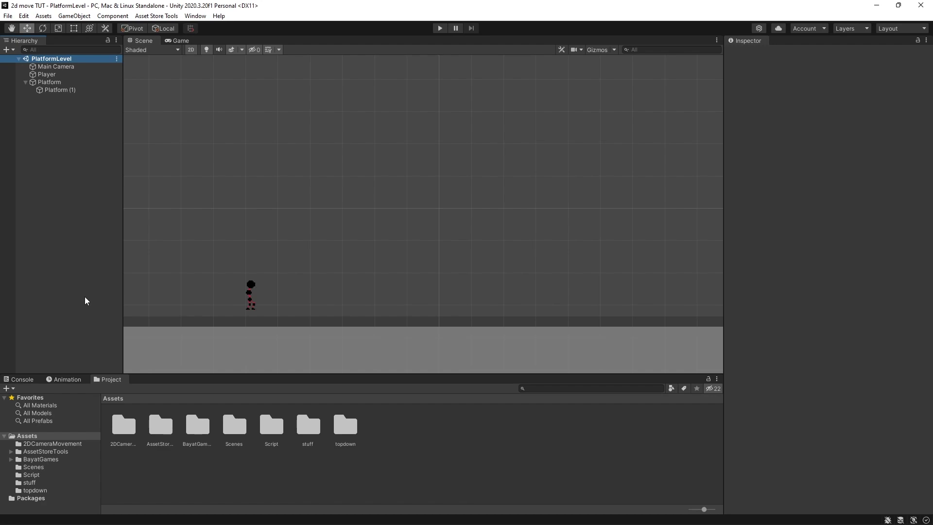
Step: Create a new script named playerHealth and attach it as a component to the Player object
{"action": "left_click", "coordinate": [62, 73]}
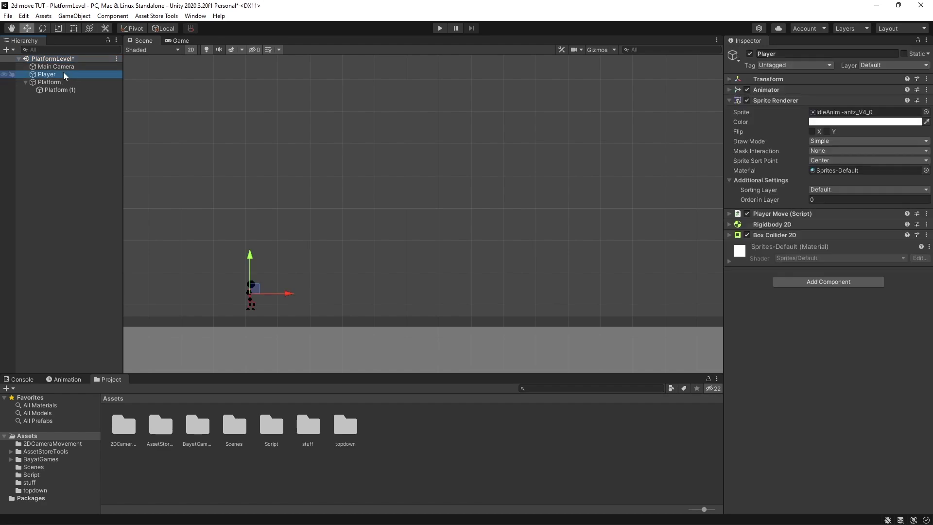
{"action": "left_click", "coordinate": [828, 284]}
{"action": "type", "text": "playerHea"}
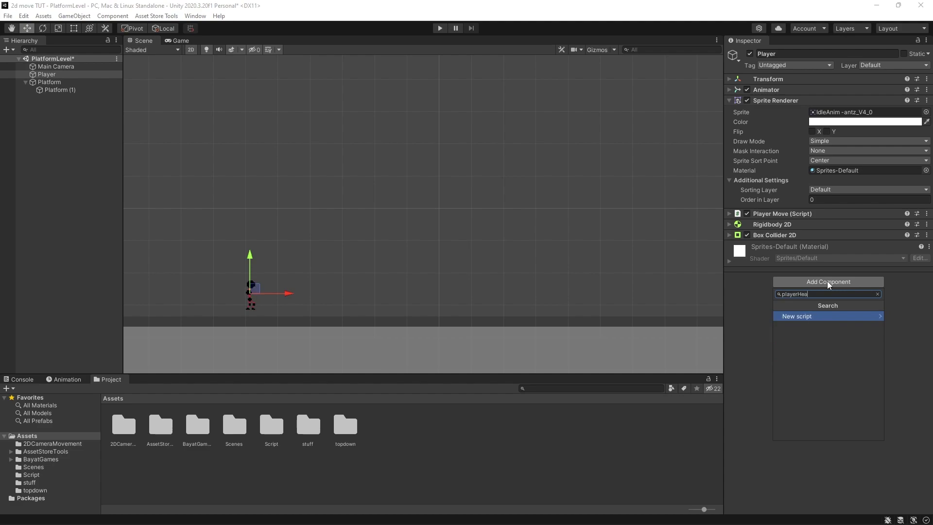
{"action": "type", "text": "lth"}
{"action": "key", "text": "Return"}
{"action": "left_click", "coordinate": [829, 429]}
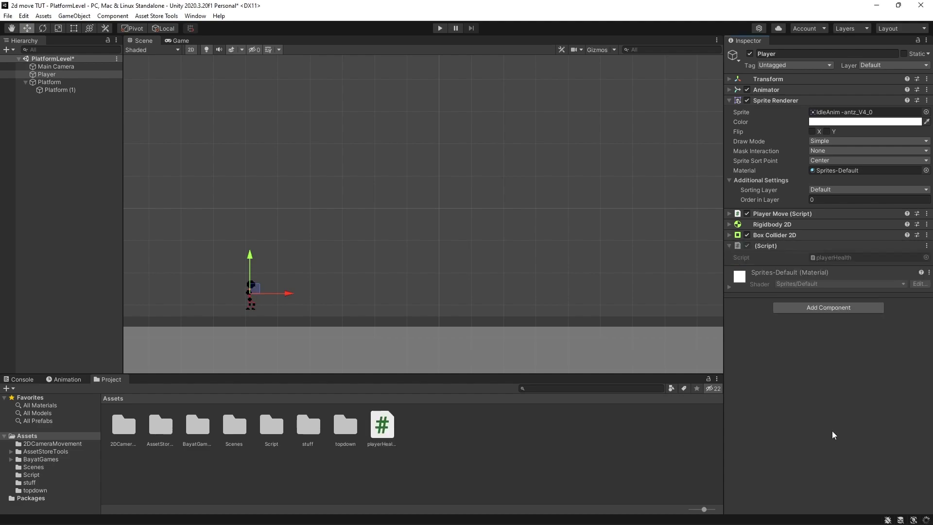
Step: Open the playerHealth script in the code editor and declare the public float variables health and maxHealth
{"action": "double_click", "coordinate": [835, 257]}
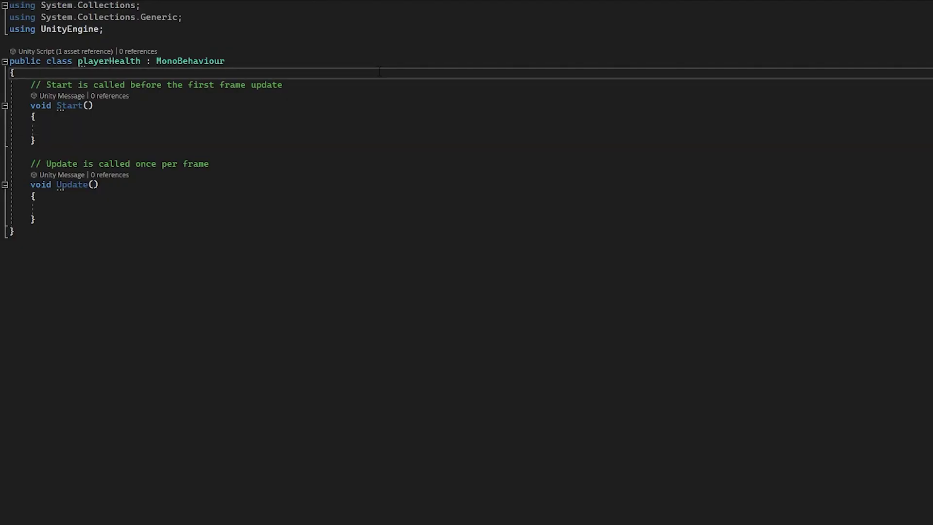
{"action": "key", "text": "Return"}
{"action": "type", "text": "publ"}
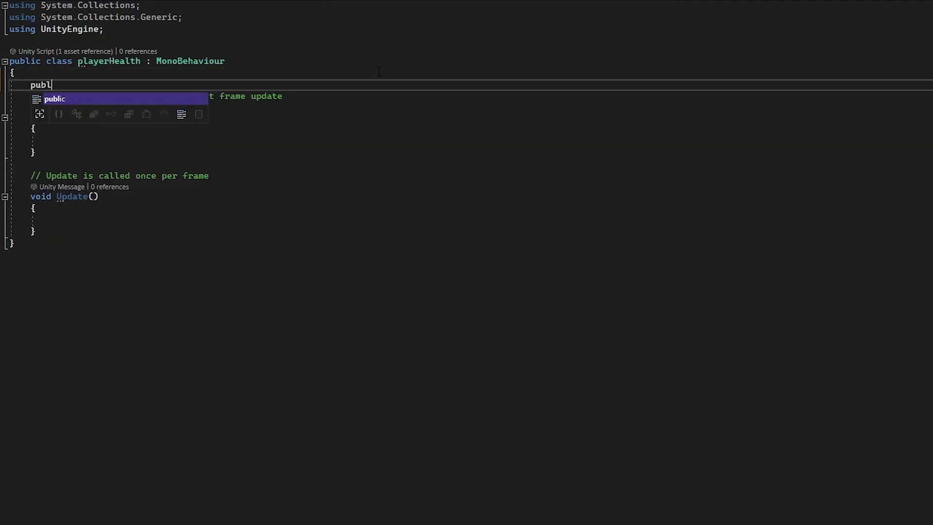
{"action": "type", "text": "ic float health;"}
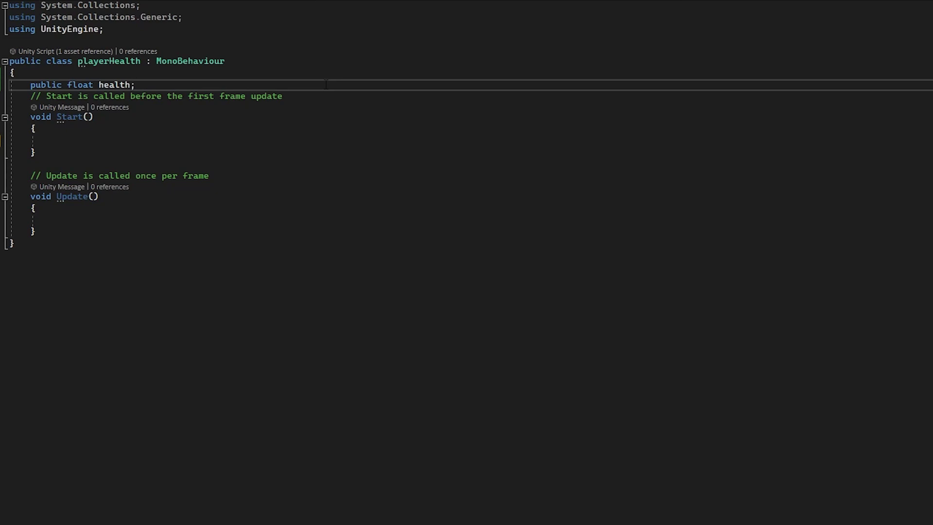
{"action": "key", "text": "Return"}
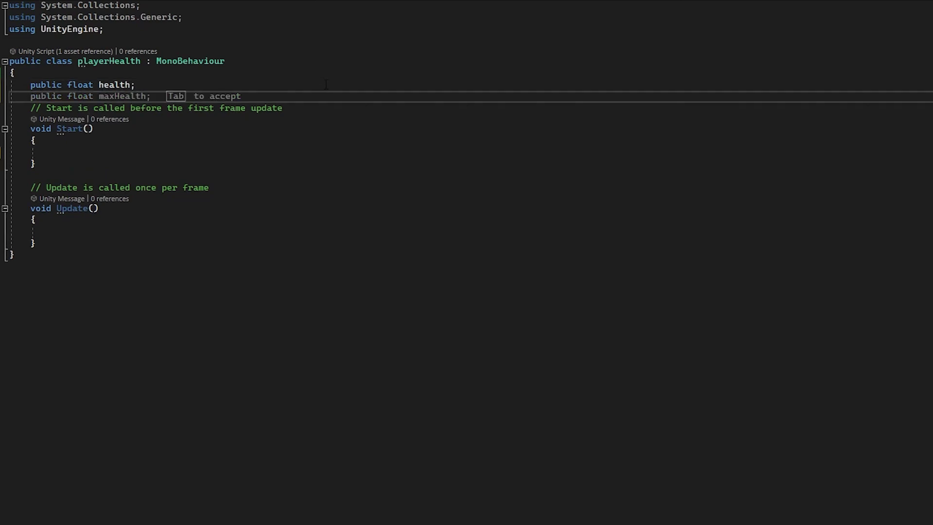
{"action": "type", "text": "public float max"}
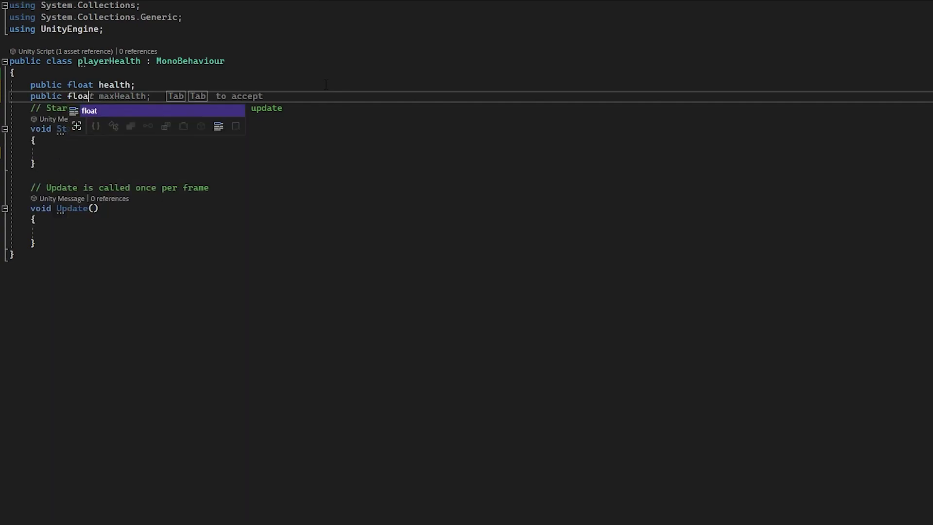
{"action": "key", "text": "Tab"}
Step: Assign health to maxHealth inside the Start method with "maxHealth = health;"
{"action": "left_click", "coordinate": [297, 151]}
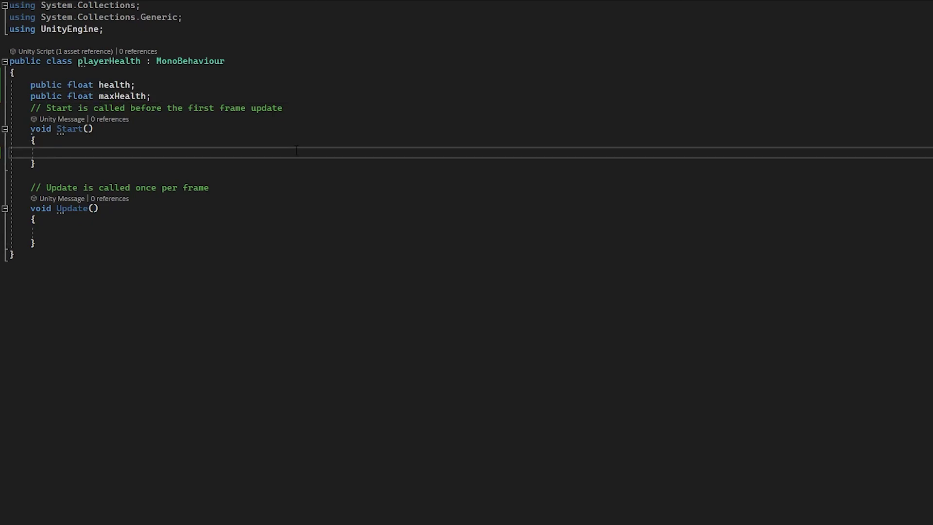
{"action": "type", "text": "maxHealth"}
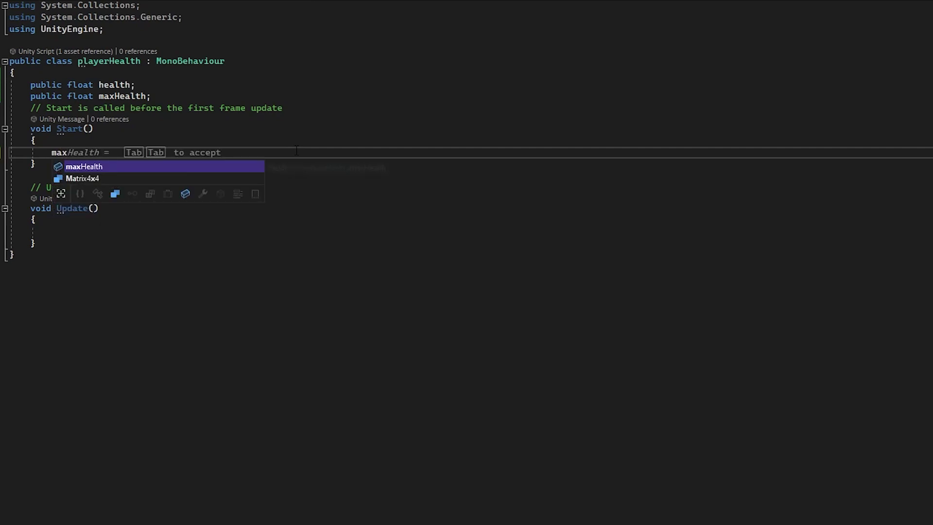
{"action": "type", "text": " = health"}
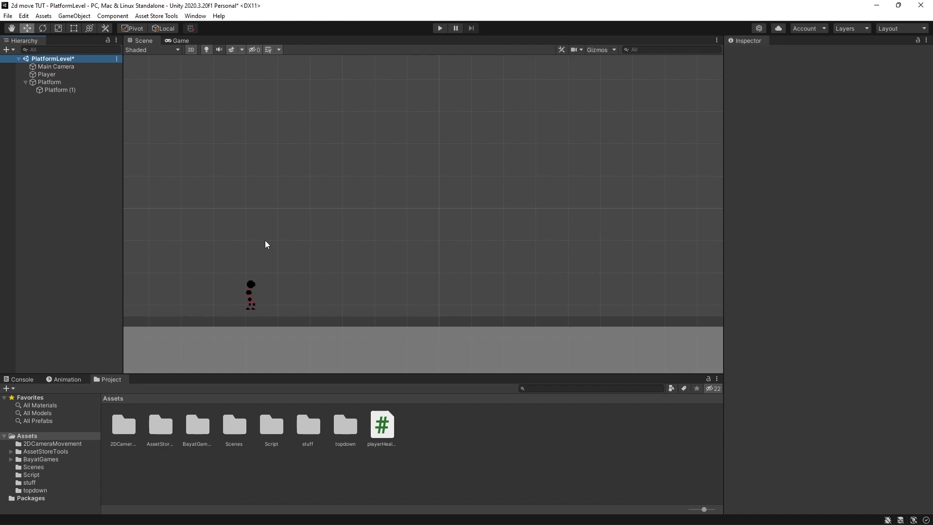
Step: Back in Unity, add a UI Image to the scene, name it HealthBar, and save the scene
{"action": "scroll", "coordinate": [333, 228], "scroll_direction": "down", "scroll_amount": 3}
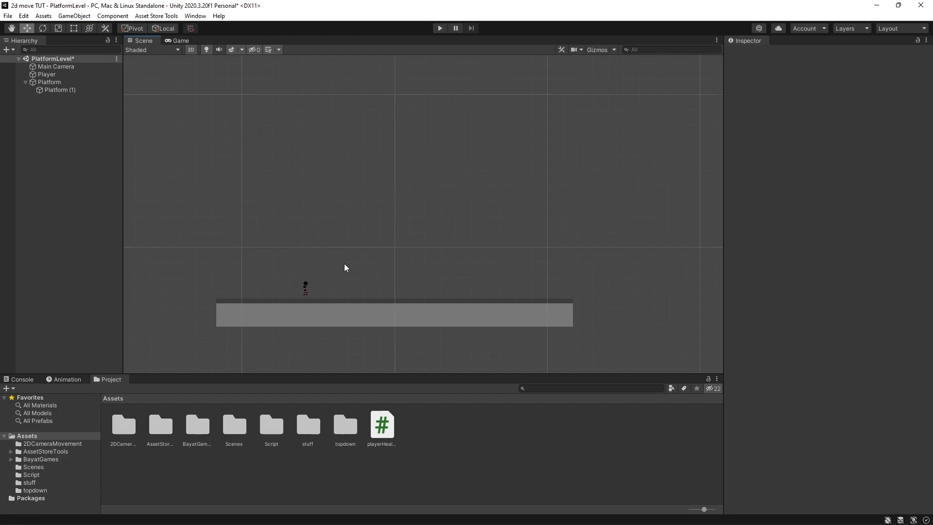
{"action": "right_click", "coordinate": [51, 125]}
{"action": "mouse_move", "coordinate": [99, 321]}
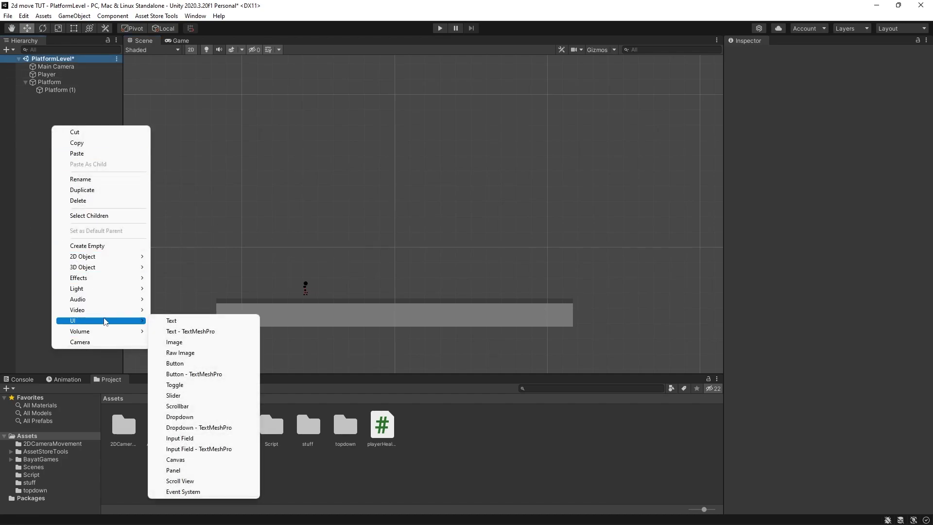
{"action": "left_click", "coordinate": [174, 341]}
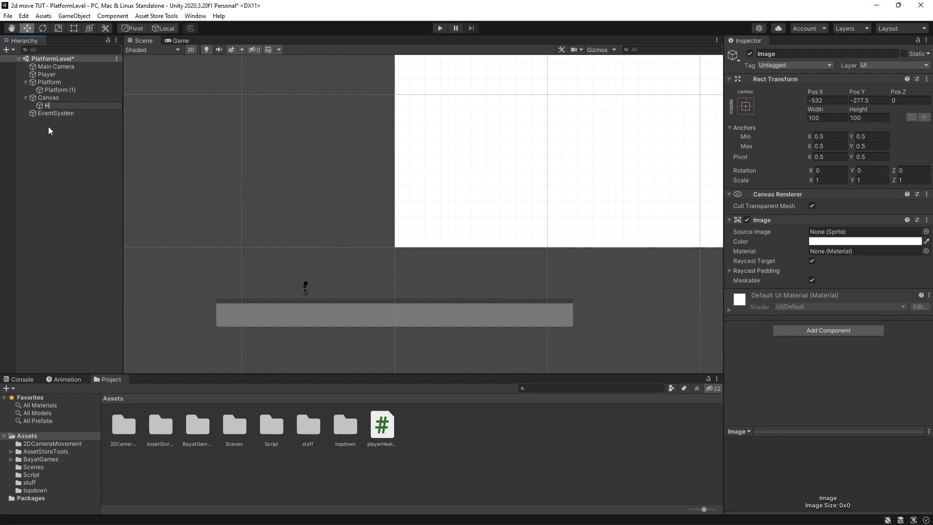
{"action": "type", "text": "thBar"}
{"action": "key", "text": "Return"}
{"action": "key", "text": "ctrl+s"}
Step: Turn on gizmos in the Scene view to display the outline of the whole Canvas
{"action": "key", "text": "f"}
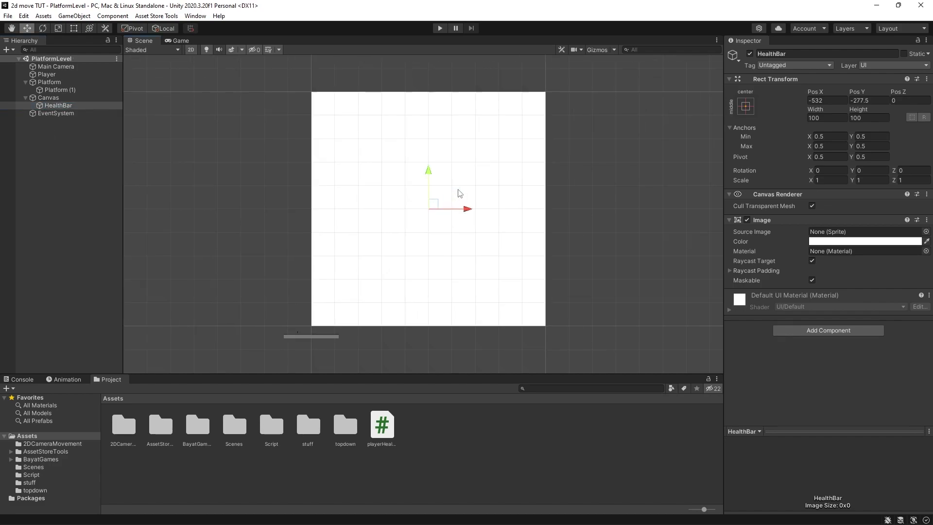
{"action": "scroll", "coordinate": [462, 194], "scroll_direction": "down", "scroll_amount": 4}
{"action": "left_click", "coordinate": [111, 99]}
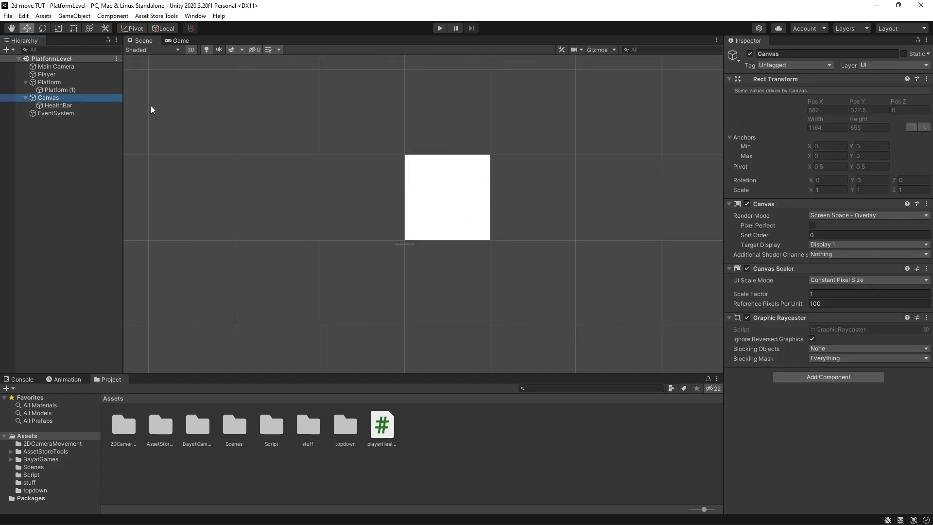
{"action": "scroll", "coordinate": [466, 156], "scroll_direction": "down", "scroll_amount": 4}
{"action": "middle_click_drag", "start_coordinate": [465, 154], "coordinate": [389, 239]}
{"action": "scroll", "coordinate": [502, 234], "scroll_direction": "down", "scroll_amount": 2}
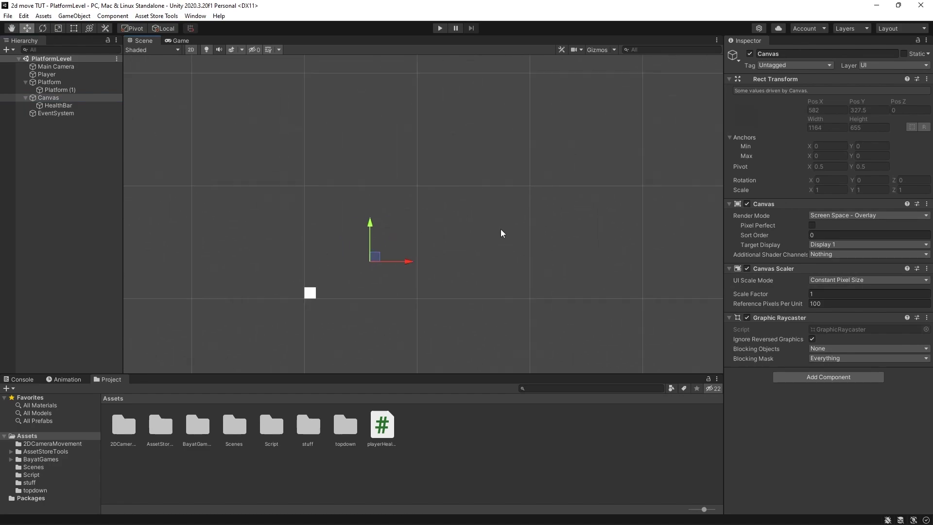
{"action": "left_click", "coordinate": [598, 50]}
{"action": "scroll", "coordinate": [440, 217], "scroll_direction": "up", "scroll_amount": 3}
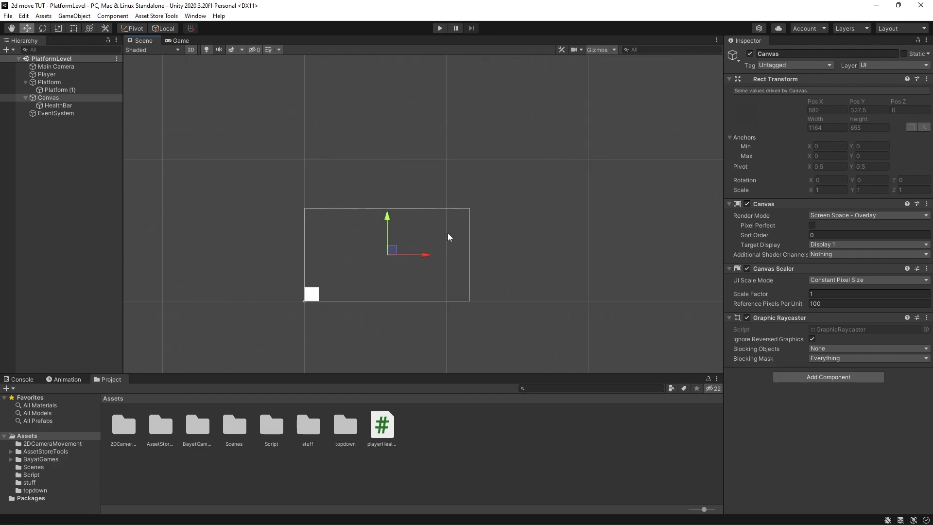
{"action": "scroll", "coordinate": [417, 248], "scroll_direction": "up", "scroll_amount": 3}
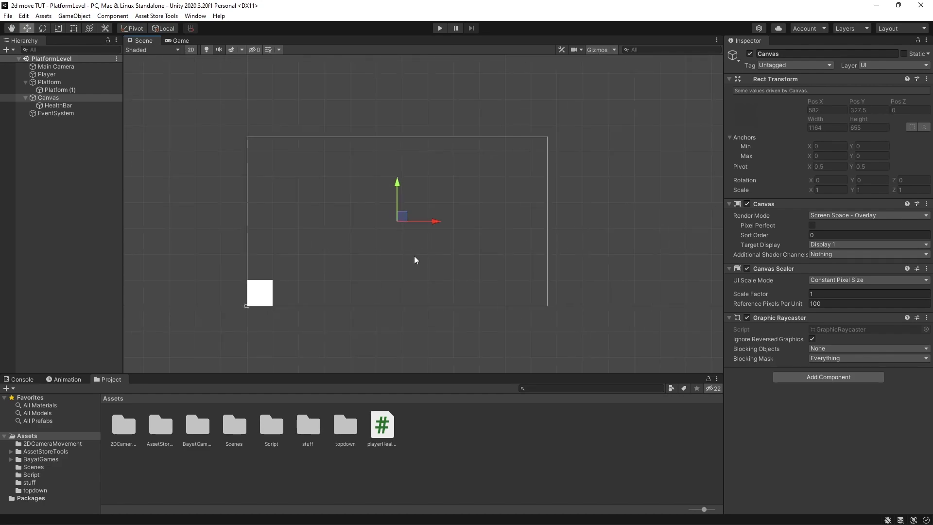
Step: Move HealthBar to the canvas's upper-left corner, resize it to about 348 by 48, and check it in the Game view
{"action": "left_click", "coordinate": [89, 105]}
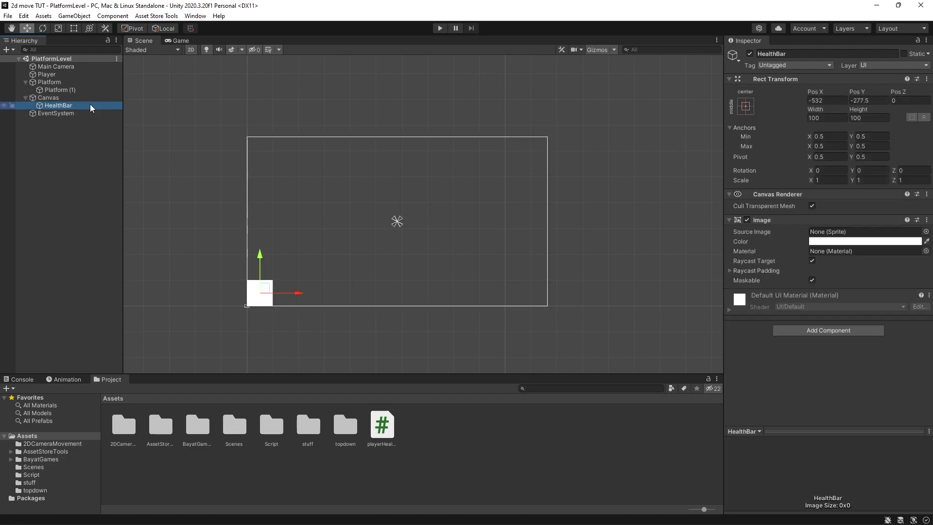
{"action": "mouse_move", "coordinate": [265, 287]}
{"action": "left_mouse_down"}
{"action": "mouse_move", "coordinate": [269, 149]}
{"action": "mouse_move", "coordinate": [261, 154]}
{"action": "mouse_move", "coordinate": [396, 145]}
{"action": "left_mouse_up"}
{"action": "scroll", "coordinate": [271, 155], "scroll_direction": "up", "scroll_amount": 3}
{"action": "key", "text": "t"}
{"action": "key", "text": "w"}
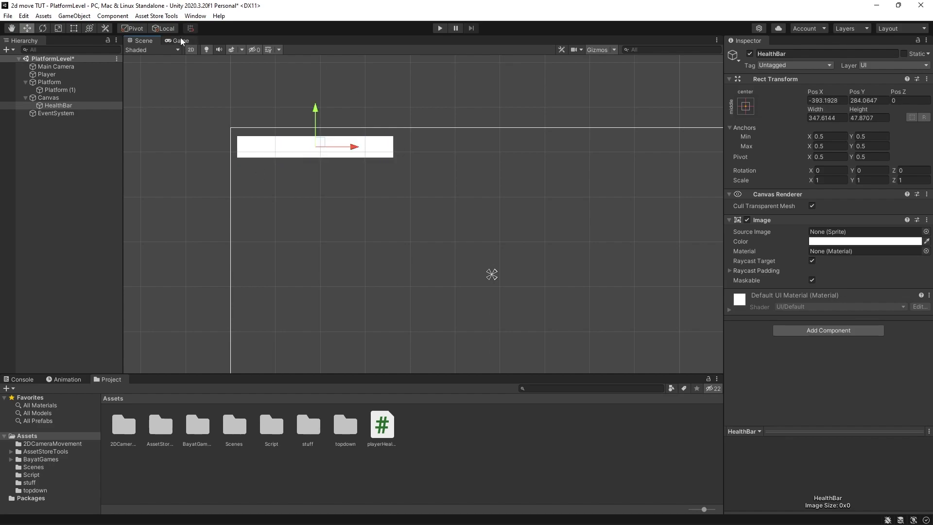
{"action": "key", "text": "ctrl+2"}
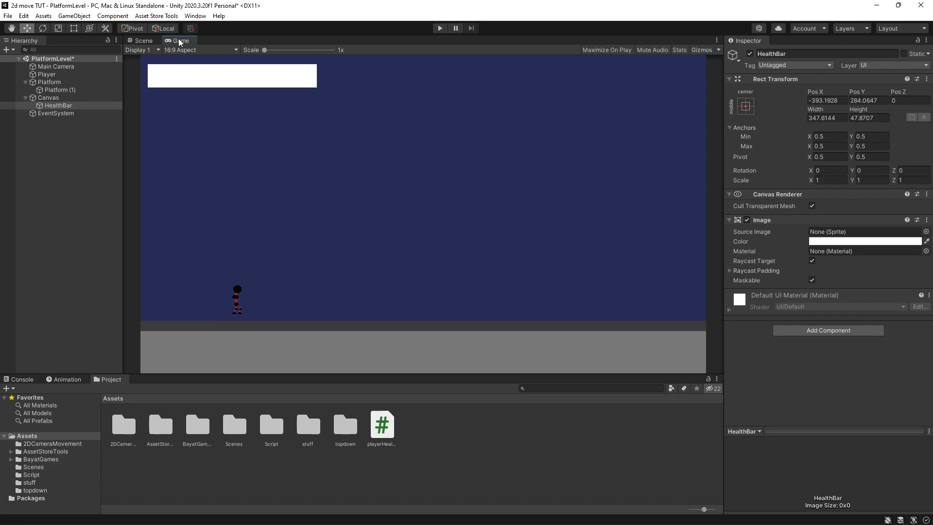
{"action": "left_click", "coordinate": [142, 39]}
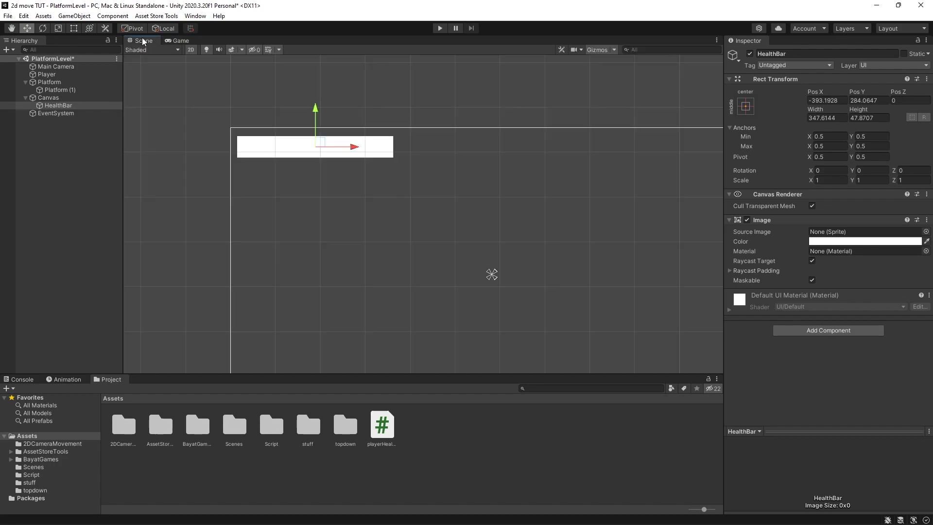
Step: Change the HealthBar image's colour to a pinkish red
{"action": "left_click", "coordinate": [832, 242]}
{"action": "left_click_drag", "start_coordinate": [869, 311], "coordinate": [885, 282]}
{"action": "left_click", "coordinate": [924, 234]}
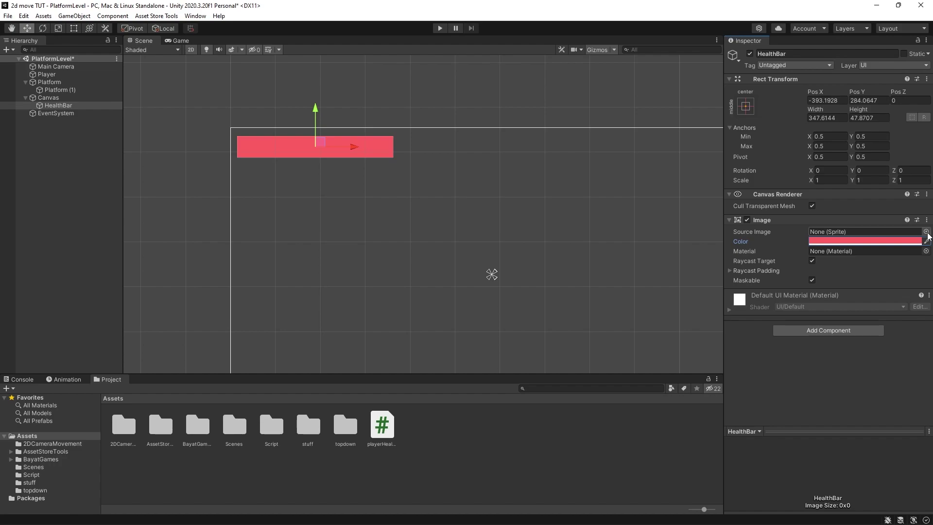
Step: Set the HealthBar's source image to the built-in Square sprite and save the scene
{"action": "left_click", "coordinate": [926, 232]}
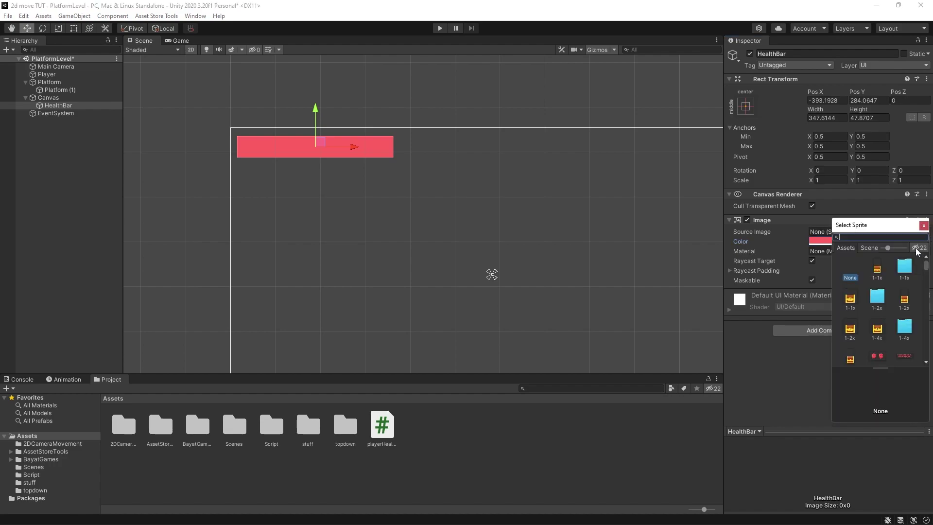
{"action": "type", "text": "sq"}
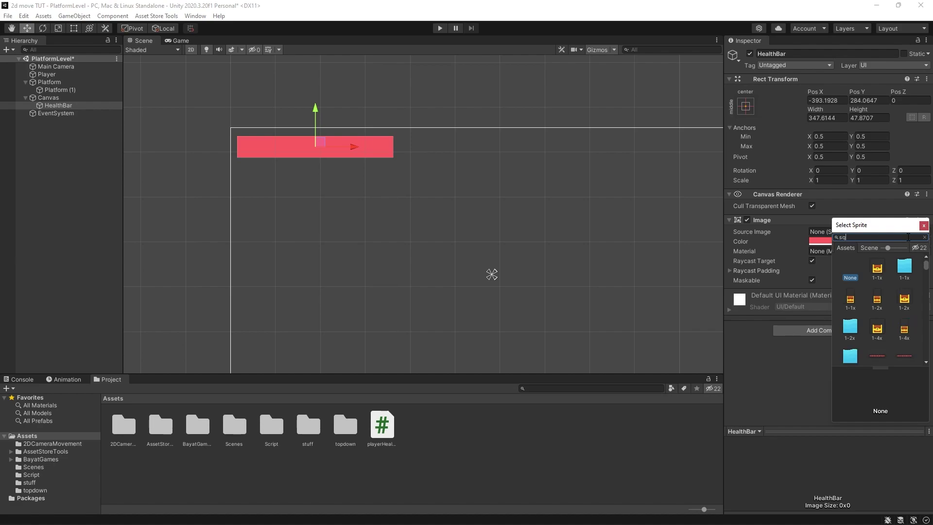
{"action": "type", "text": "u"}
{"action": "left_click", "coordinate": [848, 296]}
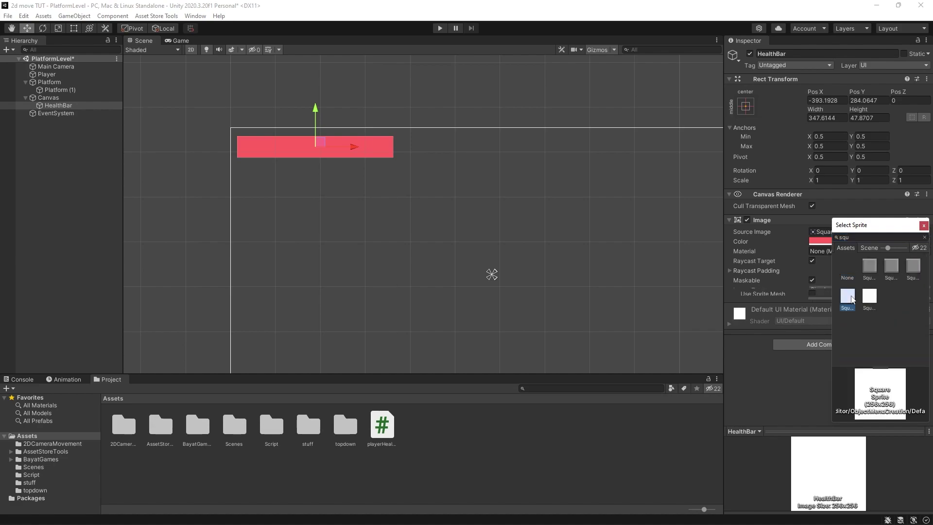
{"action": "left_click", "coordinate": [924, 226]}
{"action": "key", "text": "ctrl+s"}
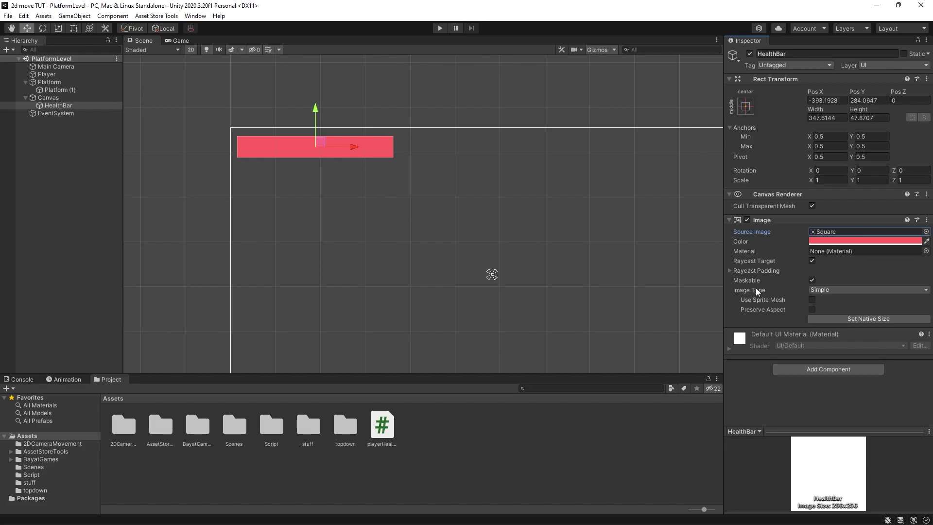
Step: Set the HealthBar's Image Type to Filled and try out its Fill Amount, leaving it at 1
{"action": "left_click", "coordinate": [844, 289]}
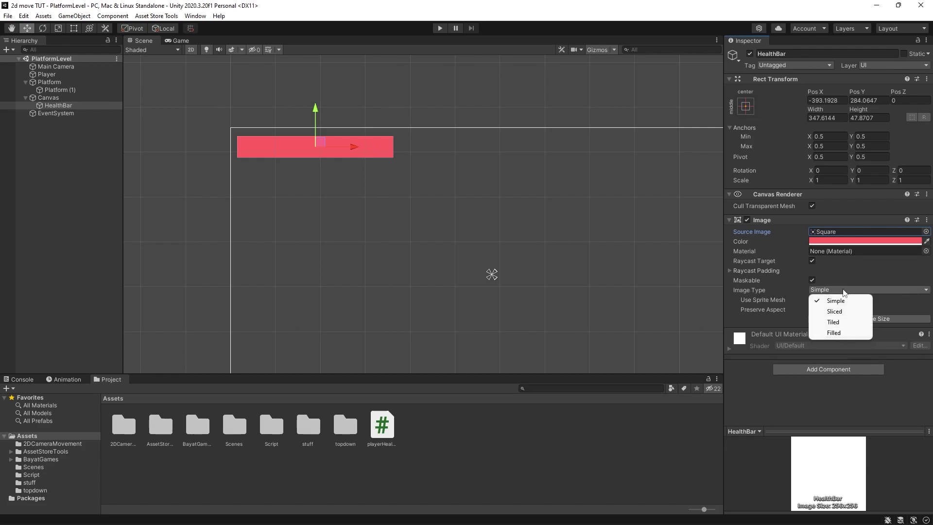
{"action": "left_click", "coordinate": [842, 332]}
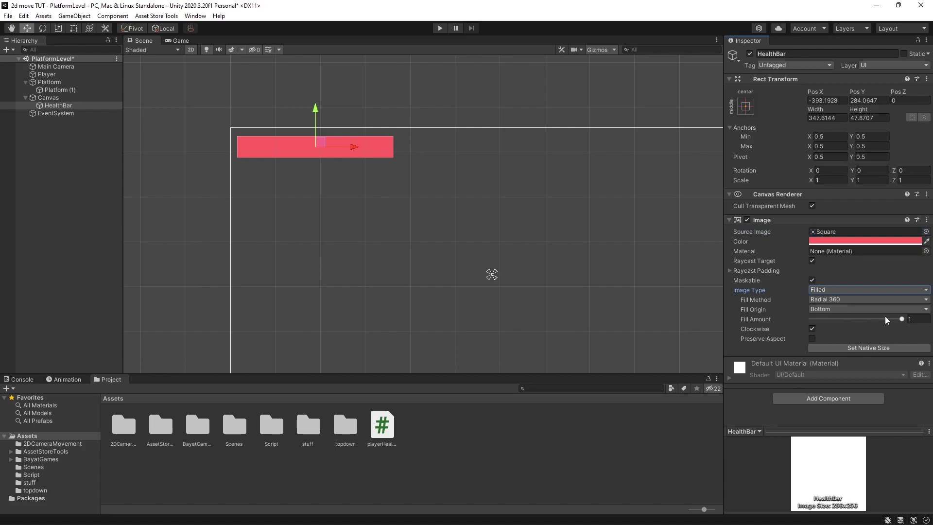
{"action": "mouse_move", "coordinate": [900, 320]}
{"action": "left_mouse_down"}
{"action": "mouse_move", "coordinate": [807, 308]}
{"action": "mouse_move", "coordinate": [914, 328]}
{"action": "left_mouse_up"}
Step: Set the HealthBar's Fill Method to Horizontal, comparing it with Vertical, and return the Fill Amount to full
{"action": "left_click", "coordinate": [844, 300]}
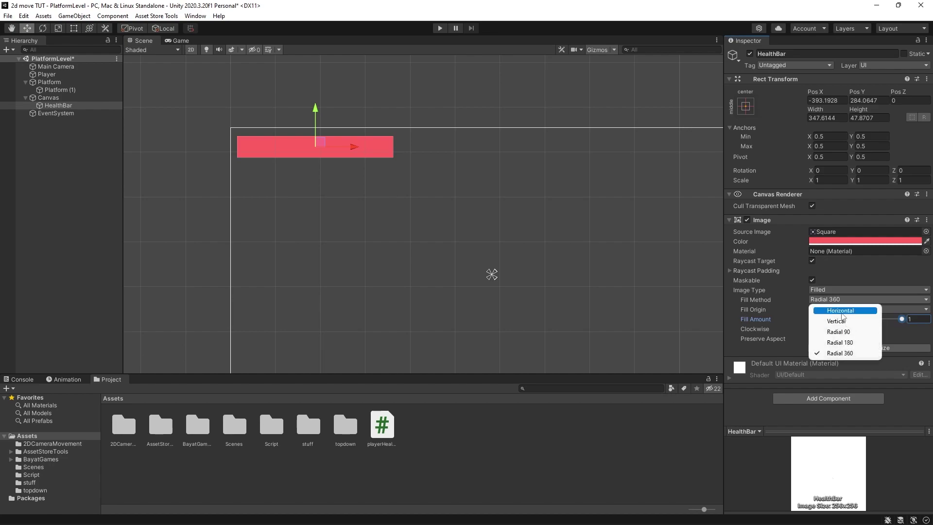
{"action": "left_click", "coordinate": [846, 307]}
{"action": "mouse_move", "coordinate": [903, 319]}
{"action": "left_mouse_down"}
{"action": "mouse_move", "coordinate": [802, 324]}
{"action": "mouse_move", "coordinate": [899, 320]}
{"action": "mouse_move", "coordinate": [815, 320]}
{"action": "left_mouse_up"}
{"action": "left_click", "coordinate": [856, 299]}
{"action": "left_click", "coordinate": [848, 317]}
{"action": "left_click", "coordinate": [855, 299]}
{"action": "left_click", "coordinate": [831, 309]}
{"action": "left_click_drag", "start_coordinate": [893, 318], "coordinate": [903, 321]}
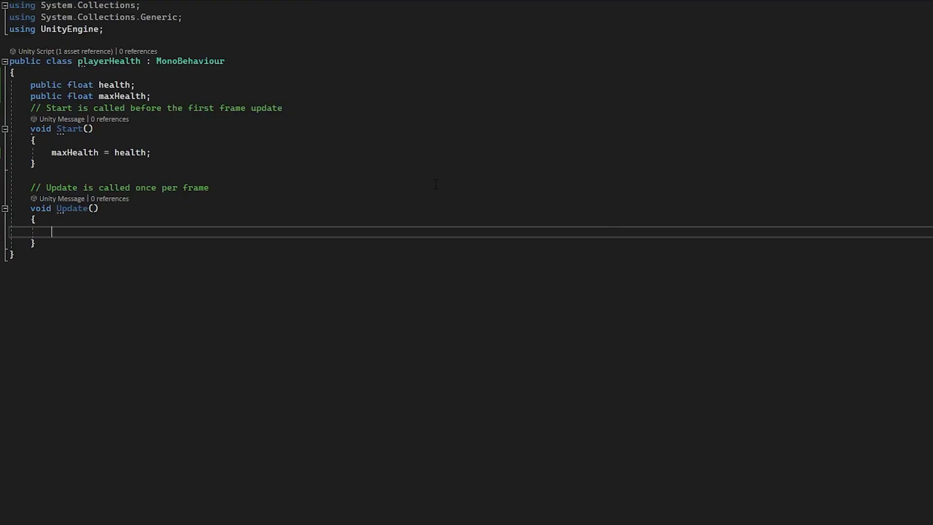
Step: Add a using UnityEngine.UI; directive below using UnityEngine; in the playerHealth script
{"action": "left_click", "coordinate": [128, 28]}
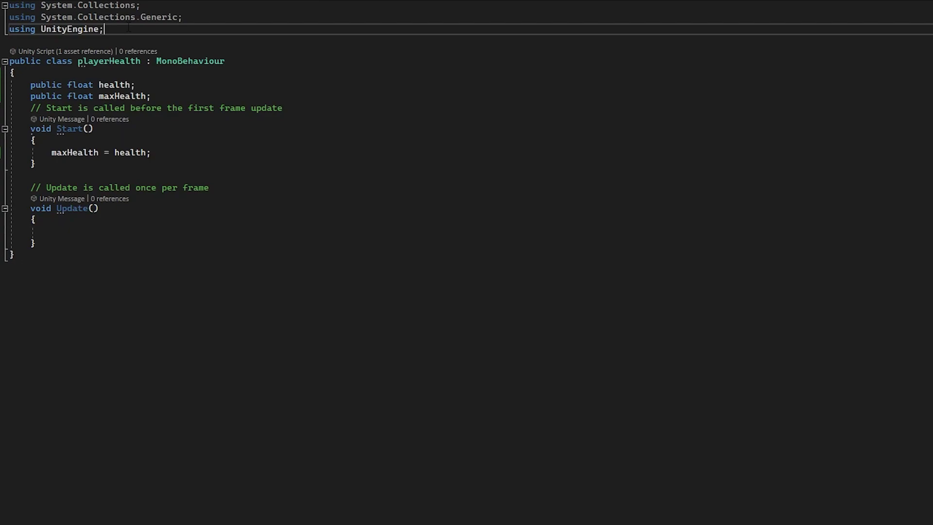
{"action": "key", "text": "Return"}
{"action": "type", "text": "usin"}
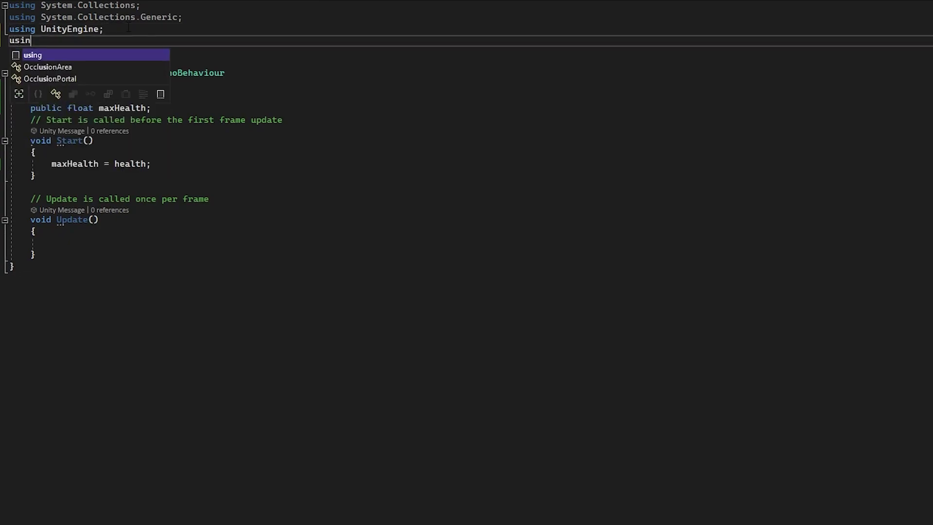
{"action": "type", "text": "g unity"}
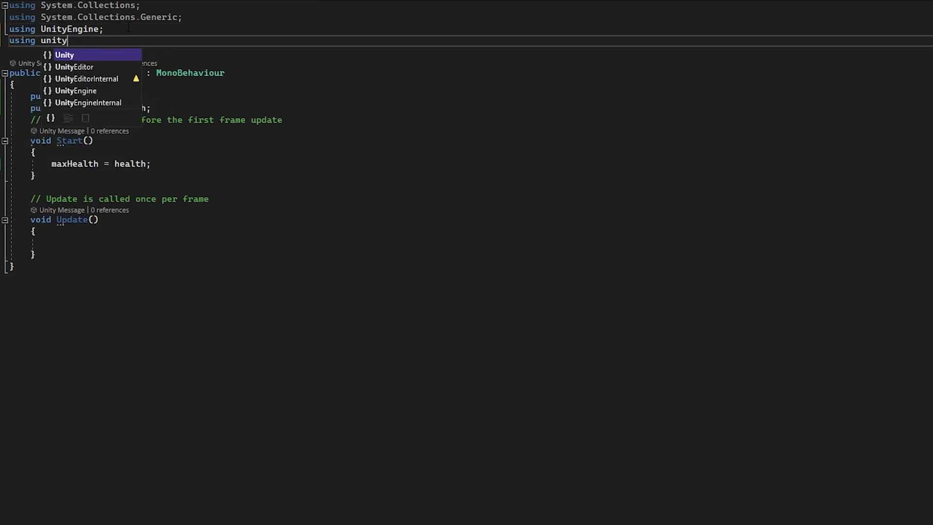
{"action": "key", "text": "Down"}
{"action": "key", "text": "Down"}
{"action": "key", "text": "Down"}
{"action": "key", "text": "Tab"}
{"action": "type", "text": ".UI;"}
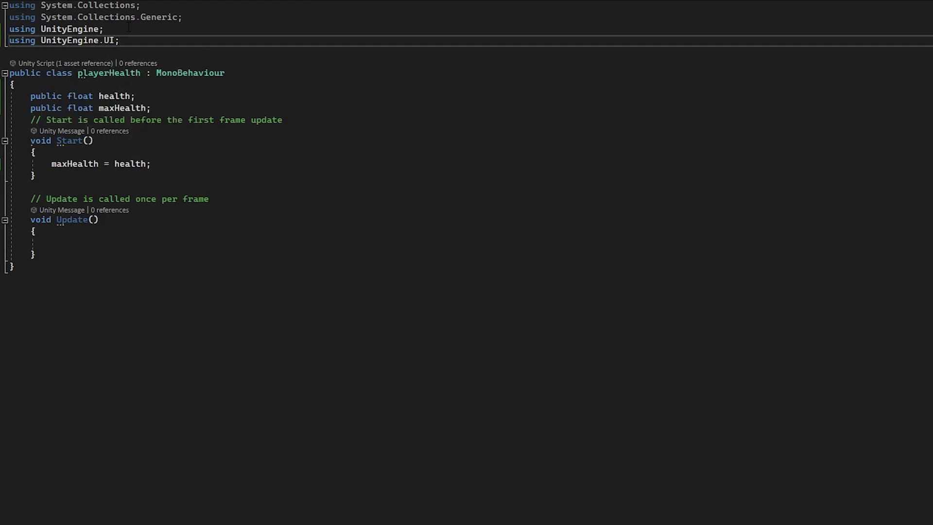
Step: Declare a public Image variable named healthBar below maxHealth
{"action": "left_click", "coordinate": [176, 107]}
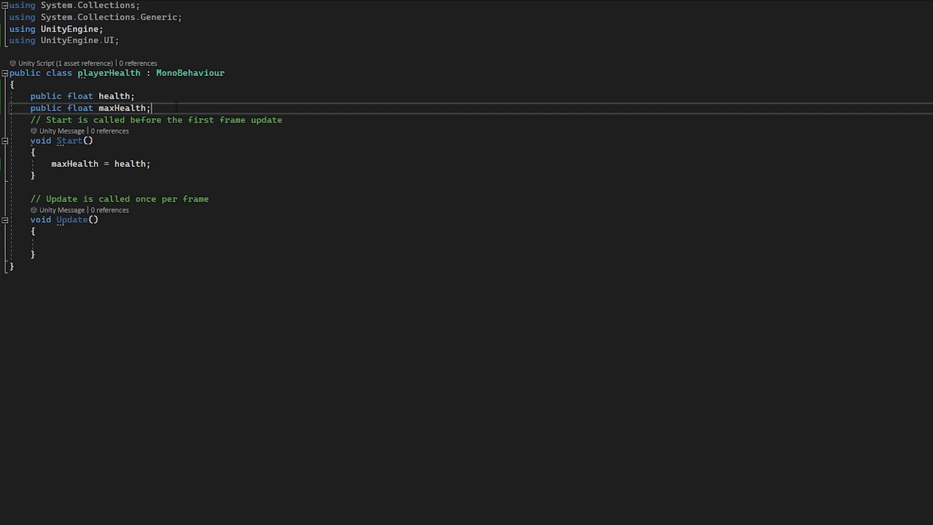
{"action": "key", "text": "Return"}
{"action": "type", "text": "public image"}
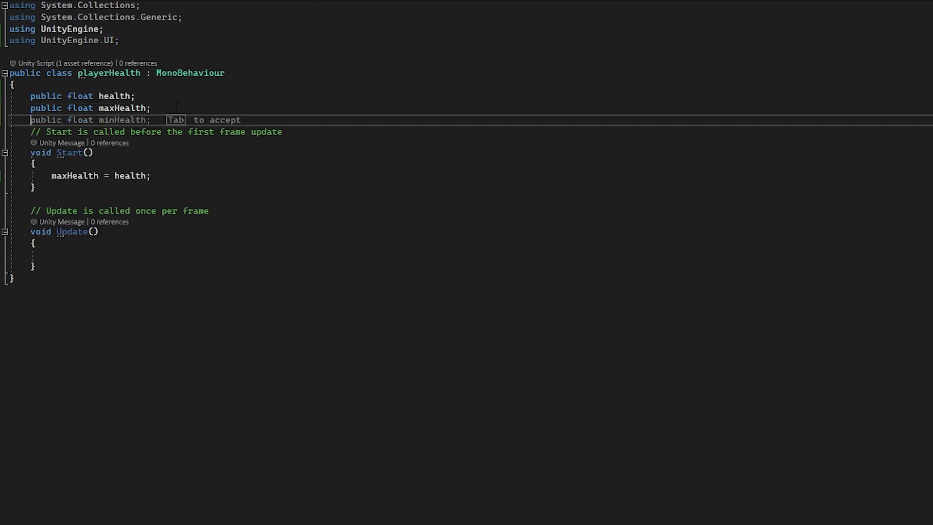
{"action": "type", "text": " he"}
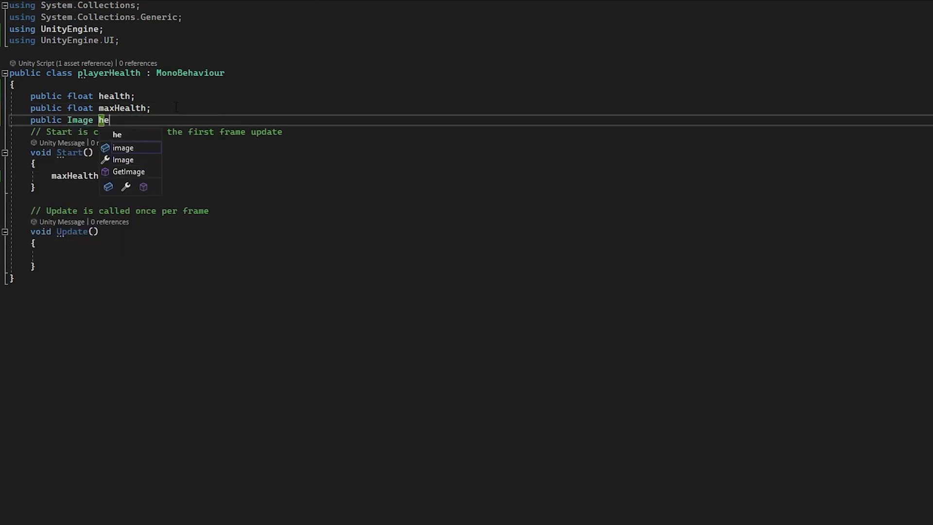
{"action": "type", "text": "althBar;"}
Step: In Update, set healthBar.fillAmount to Mathf.Clamp(health / maxHealth, 0, 1)
{"action": "left_click", "coordinate": [129, 257]}
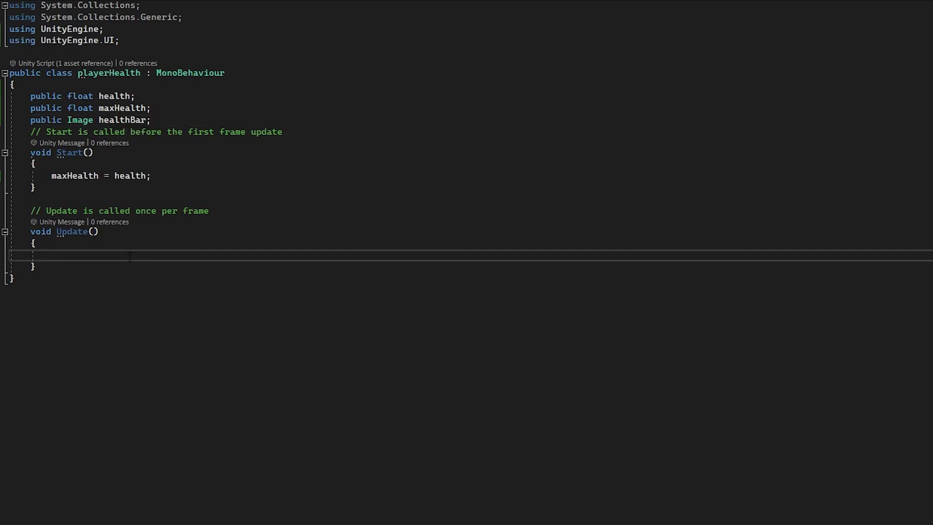
{"action": "type", "text": "healthb"}
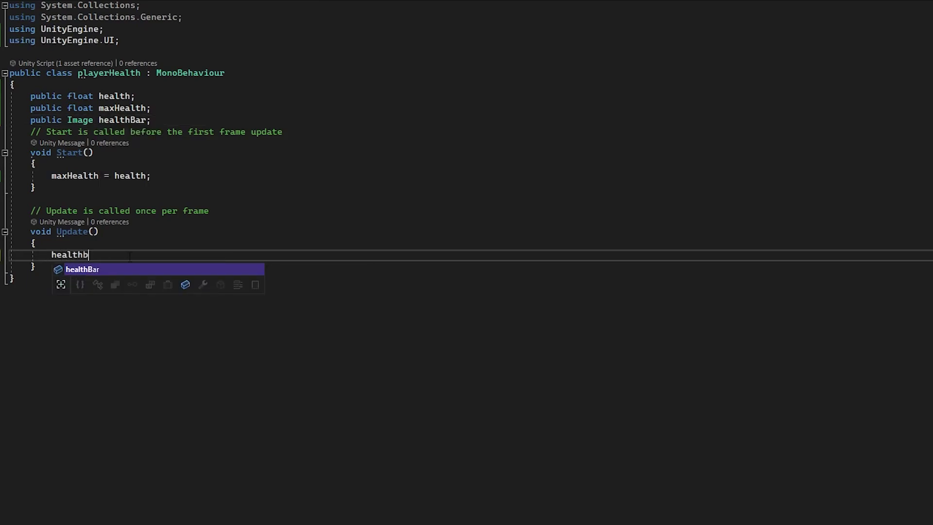
{"action": "type", "text": "ar.fillAmount ="}
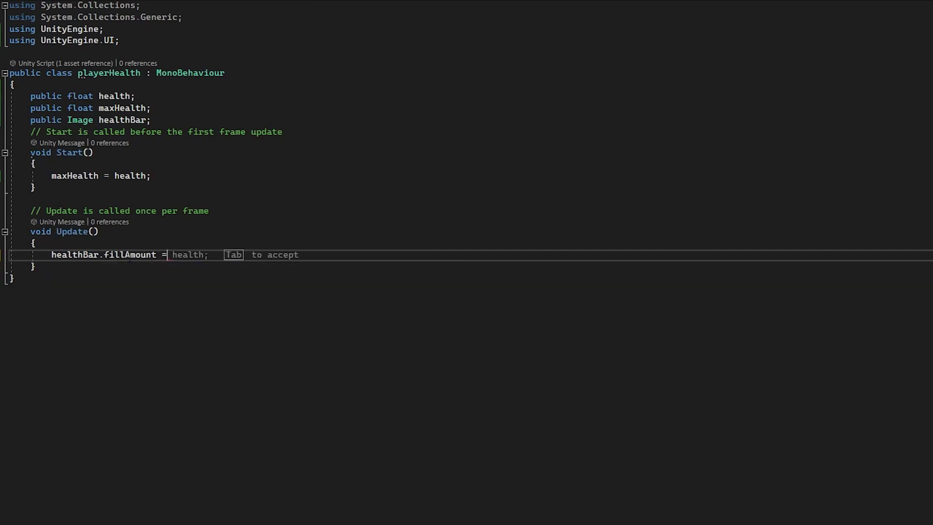
{"action": "type", "text": " mathf"}
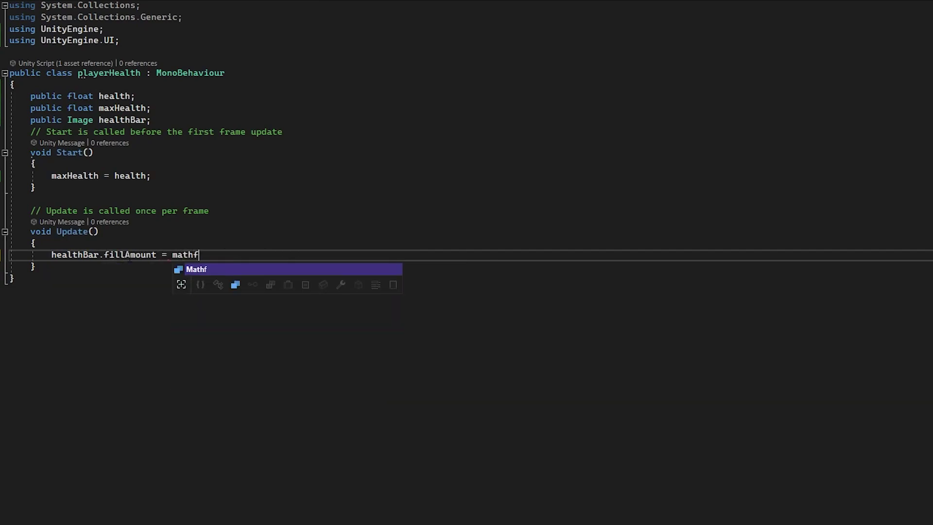
{"action": "key", "text": "Tab"}
{"action": "type", "text": ".Clamp)"}
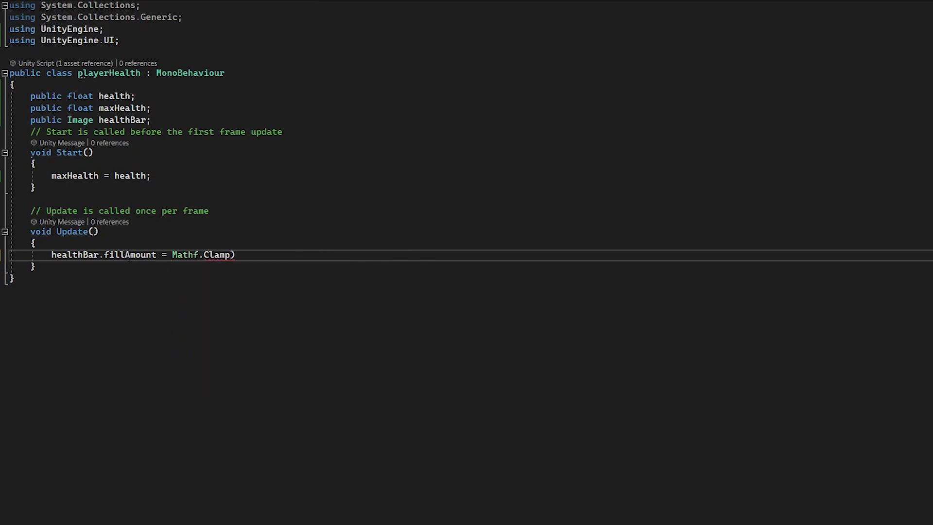
{"action": "type", "text": "("}
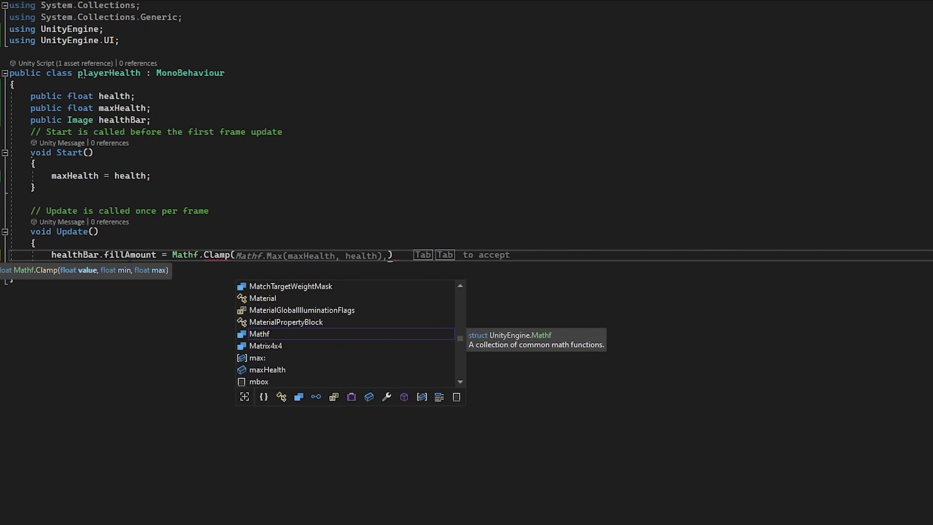
{"action": "type", "text": "health"}
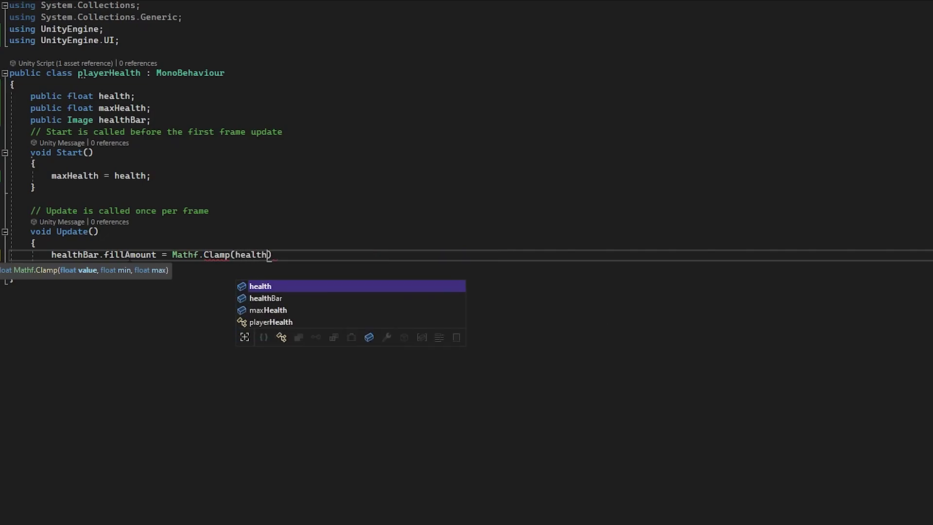
{"action": "type", "text": " / ma"}
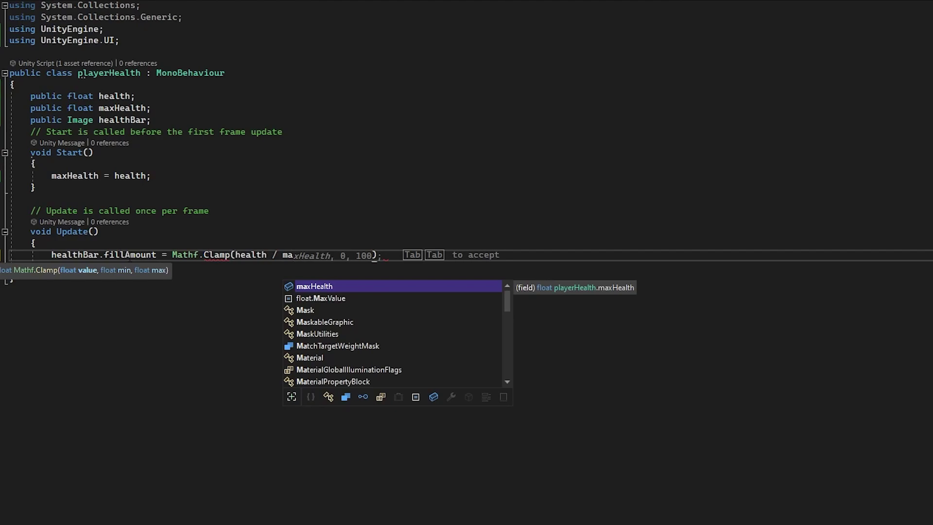
{"action": "key", "text": "Tab"}
{"action": "type", "text": ","}
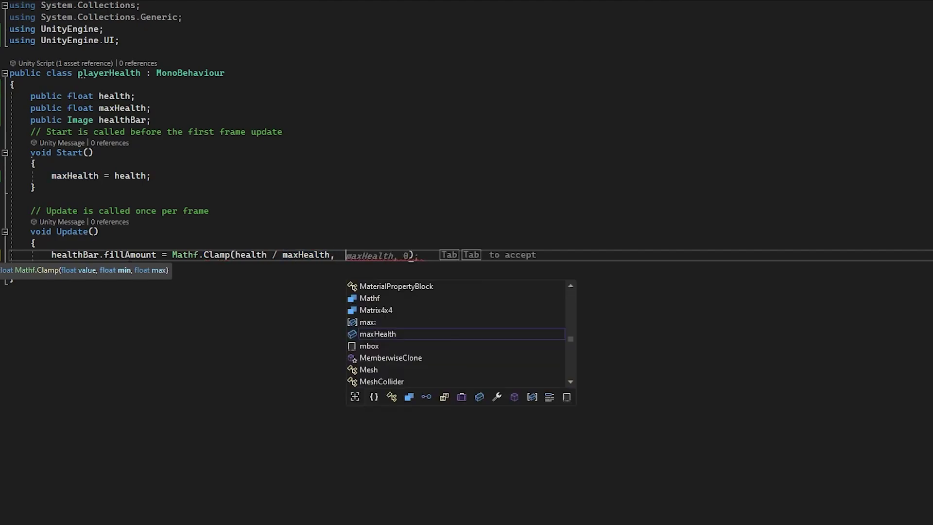
{"action": "key", "text": "Escape"}
{"action": "type", "text": "0, 1)"}
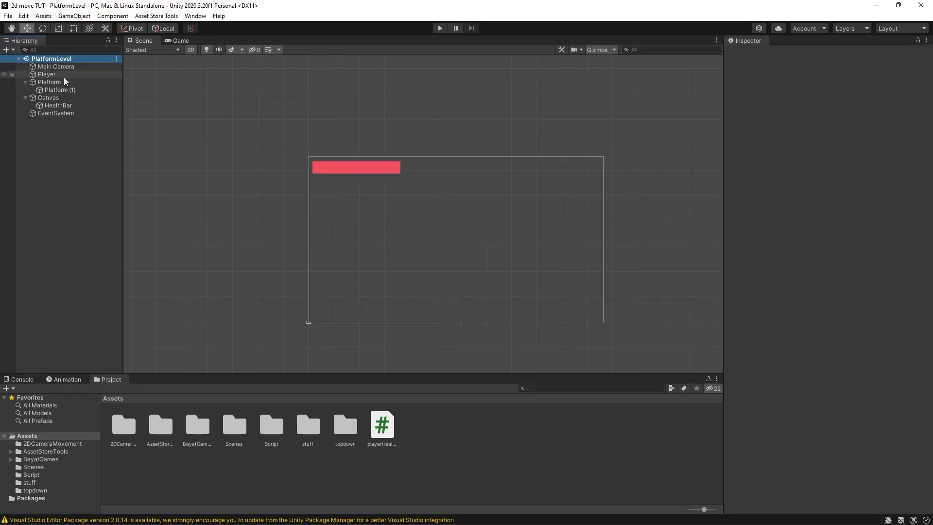
Step: In Unity, assign the HealthBar image to the Player's Player Health script and set its Health to 100
{"action": "left_click", "coordinate": [63, 76]}
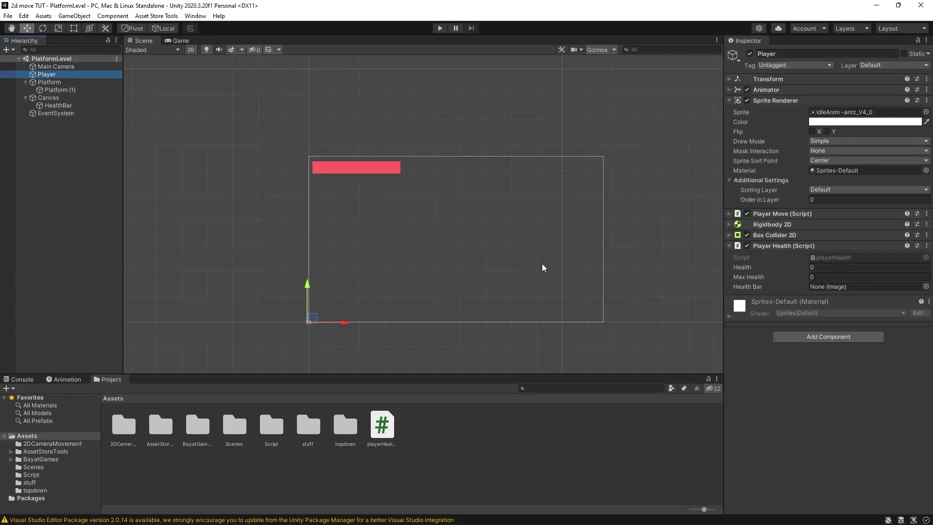
{"action": "mouse_move", "coordinate": [95, 105]}
{"action": "left_mouse_down"}
{"action": "mouse_move", "coordinate": [663, 267]}
{"action": "mouse_move", "coordinate": [847, 290]}
{"action": "left_mouse_up"}
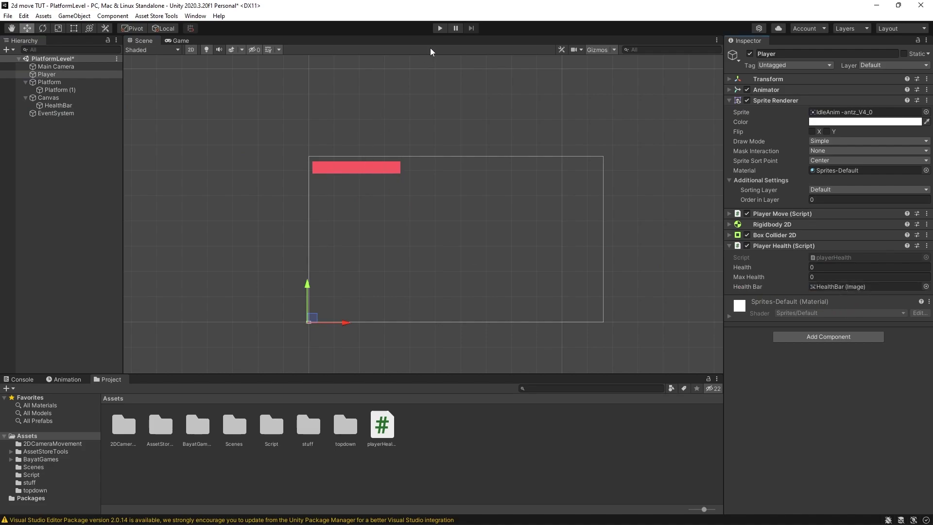
{"action": "left_click", "coordinate": [178, 41]}
{"action": "left_click", "coordinate": [833, 267]}
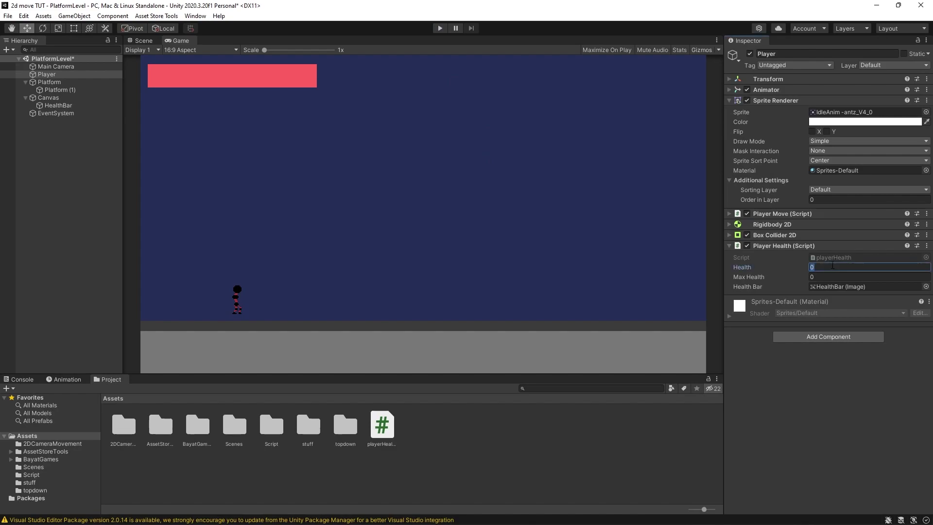
{"action": "type", "text": "100"}
Step: Run the game, vary the Player's Health value to test the health bar, and stop play mode
{"action": "left_click", "coordinate": [438, 28]}
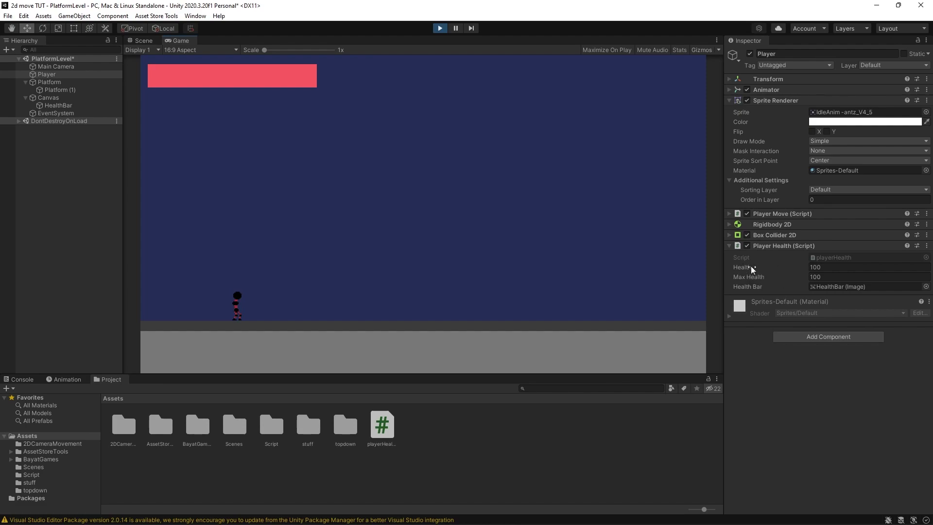
{"action": "mouse_move", "coordinate": [759, 267]}
{"action": "left_mouse_down"}
{"action": "mouse_move", "coordinate": [379, 265]}
{"action": "mouse_move", "coordinate": [607, 292]}
{"action": "left_mouse_up"}
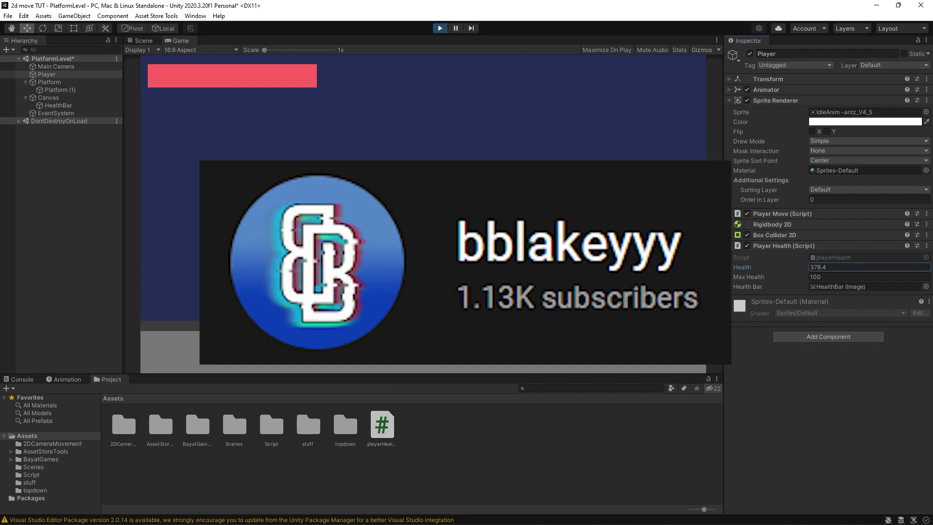
{"action": "key", "text": "ctrl+p"}
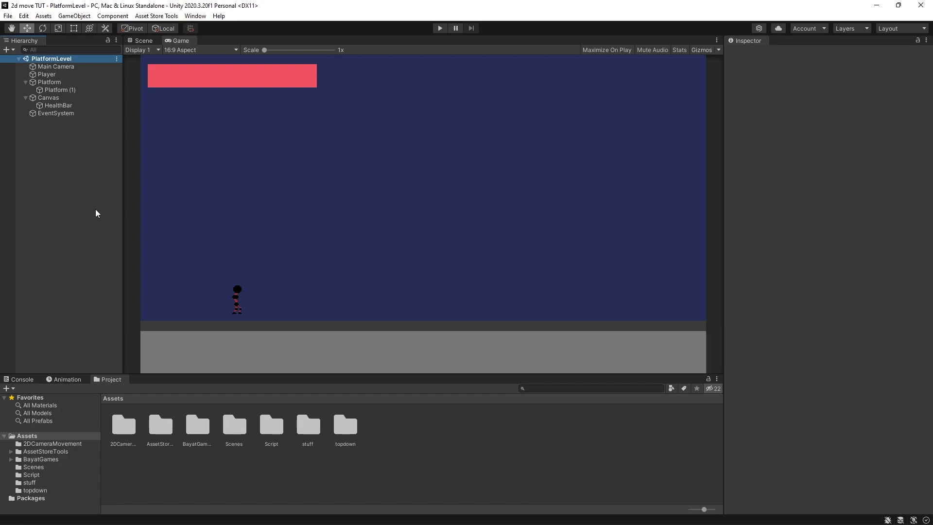
Step: Create an empty game object named Spike in the PlatformLevel scene
{"action": "right_click", "coordinate": [96, 209]}
{"action": "left_click", "coordinate": [146, 330]}
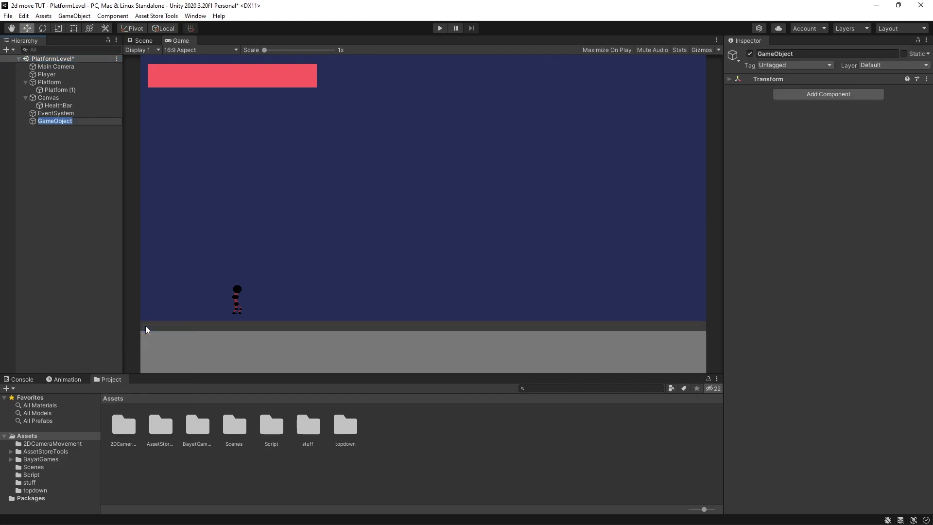
{"action": "type", "text": "Spike"}
{"action": "key", "text": "Return"}
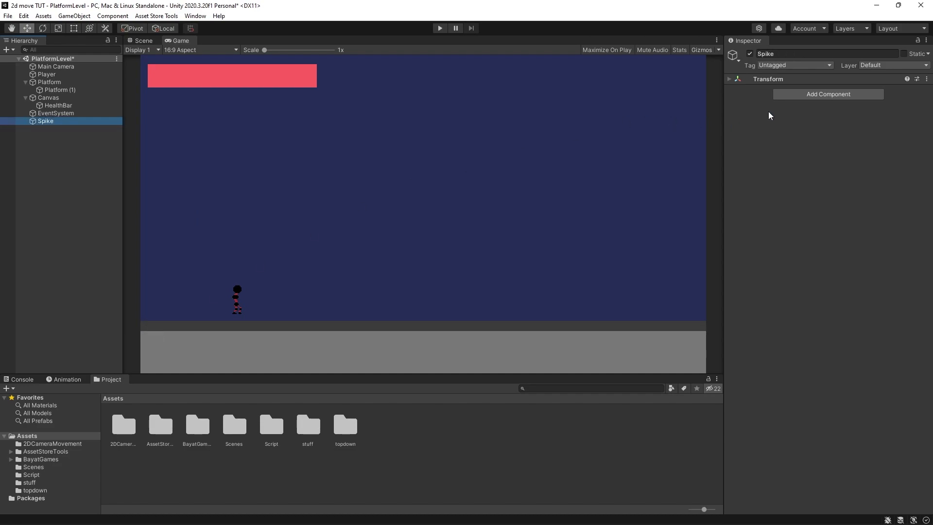
Step: Add a Sprite Renderer to Spike and assign it the built-in Square sprite
{"action": "left_click", "coordinate": [794, 97]}
{"action": "type", "text": "sprite r"}
{"action": "key", "text": "Return"}
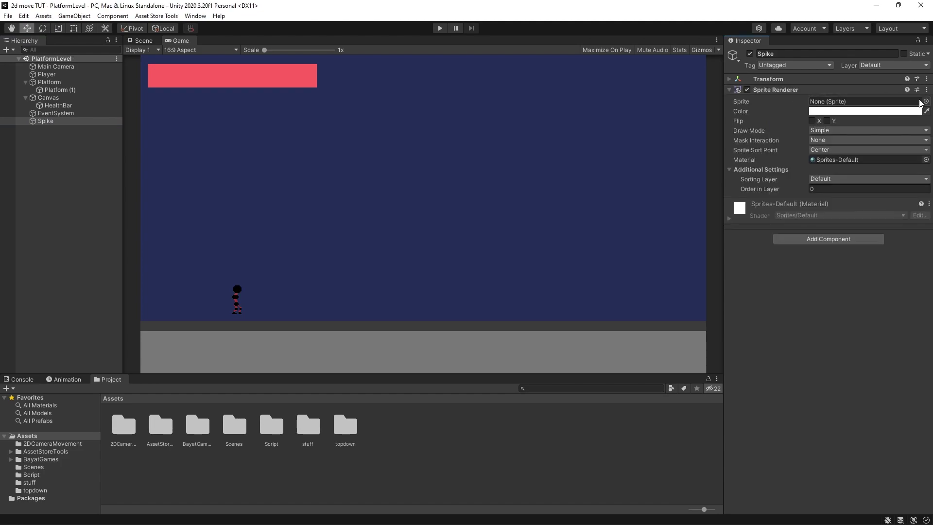
{"action": "left_click", "coordinate": [926, 101]}
{"action": "type", "text": "sq"}
{"action": "left_click", "coordinate": [848, 163]}
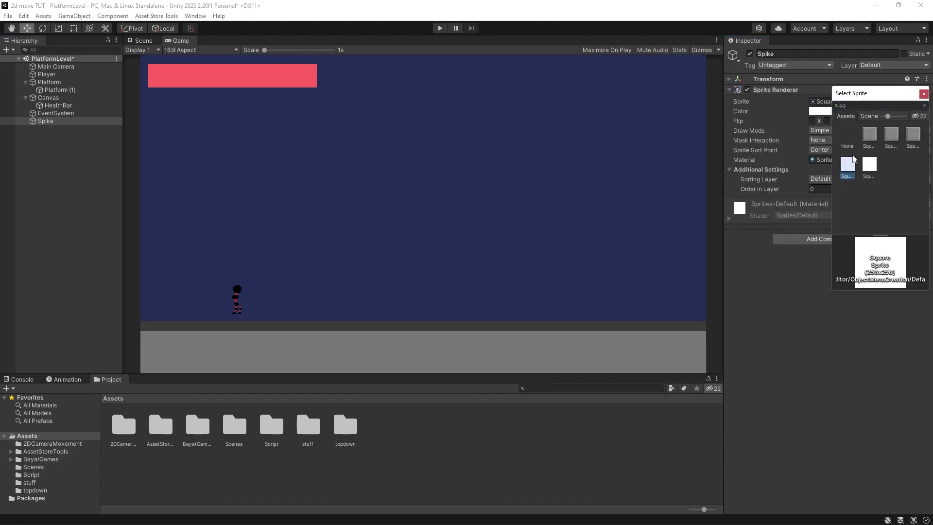
{"action": "left_click", "coordinate": [924, 93]}
Step: Set the Spike sprite's colour to bright red
{"action": "left_click", "coordinate": [841, 112]}
{"action": "left_click", "coordinate": [878, 169]}
{"action": "left_click", "coordinate": [897, 158]}
{"action": "left_click", "coordinate": [924, 101]}
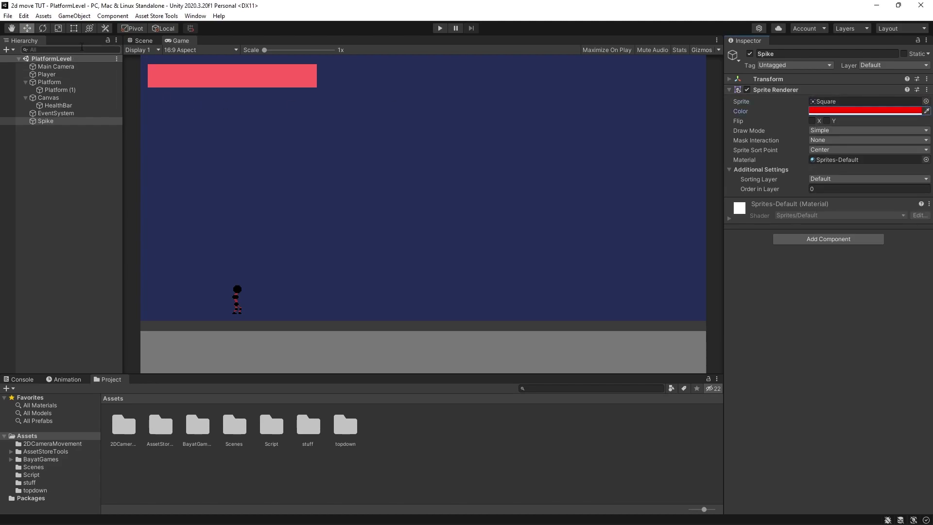
Step: Set Spike's position to 0, 0, 0 and frame it in the Scene view
{"action": "left_click", "coordinate": [143, 40]}
{"action": "left_click", "coordinate": [730, 79]}
{"action": "left_click", "coordinate": [828, 90]}
{"action": "type", "text": "0"}
{"action": "key", "text": "Tab"}
{"action": "type", "text": "0"}
{"action": "key", "text": "Tab"}
{"action": "type", "text": "0"}
{"action": "key", "text": "Return"}
{"action": "key", "text": "f"}
{"action": "scroll", "coordinate": [497, 219], "scroll_direction": "down", "scroll_amount": 8}
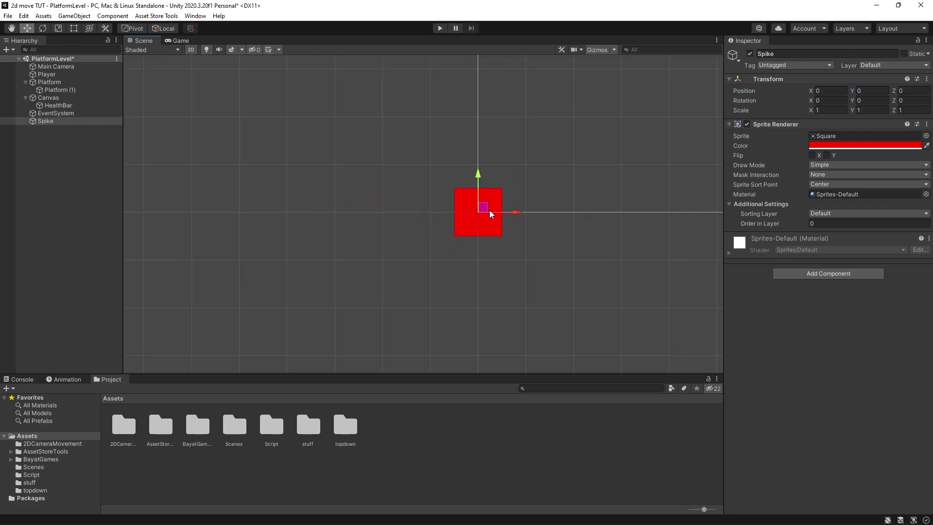
Step: Scale Spike uniformly to about 0.5 and place it just above the platform at about X -0.75, Y -2.92
{"action": "scroll", "coordinate": [490, 213], "scroll_direction": "down", "scroll_amount": 3}
{"action": "key", "text": "r"}
{"action": "left_click_drag", "start_coordinate": [498, 161], "coordinate": [480, 249]}
{"action": "key", "text": "w"}
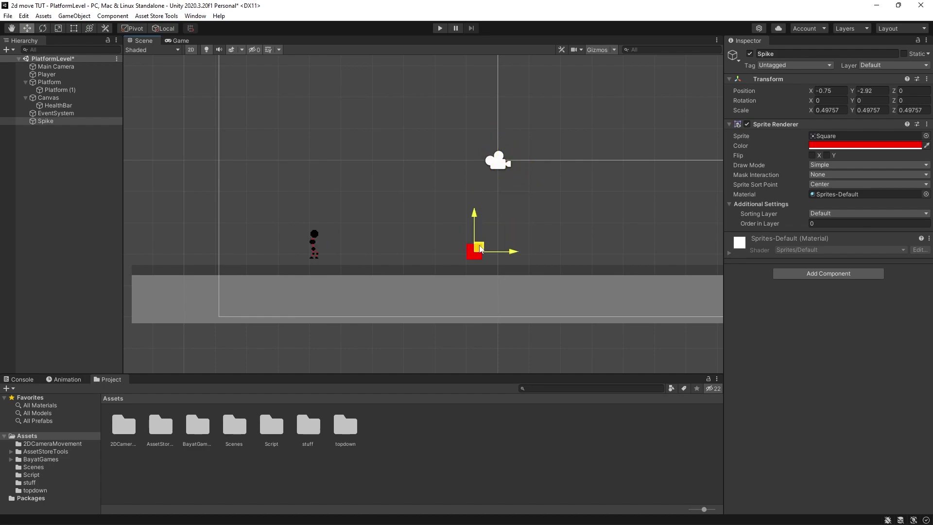
Step: Add a Box Collider 2D to Spike and save the scene
{"action": "left_click", "coordinate": [812, 273]}
{"action": "type", "text": "box"}
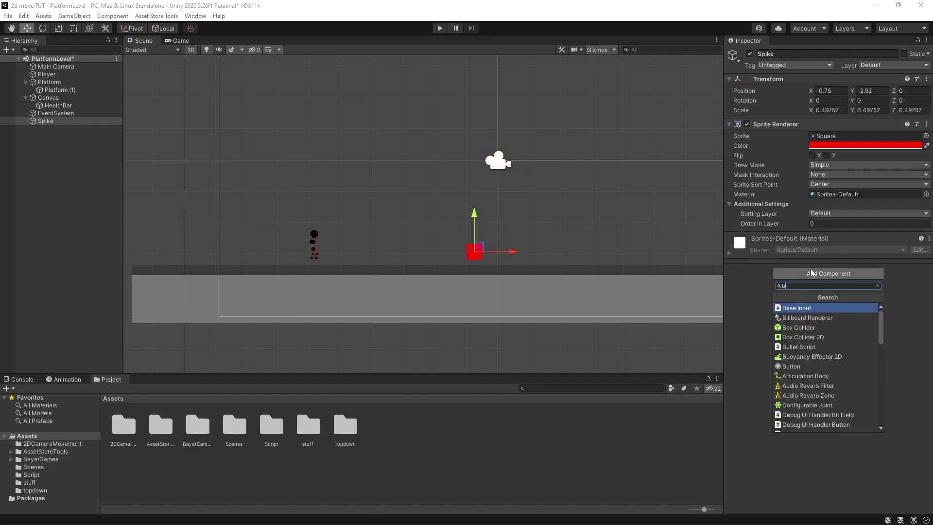
{"action": "key", "text": "Down"}
{"action": "key", "text": "Return"}
{"action": "key", "text": "ctrl+s"}
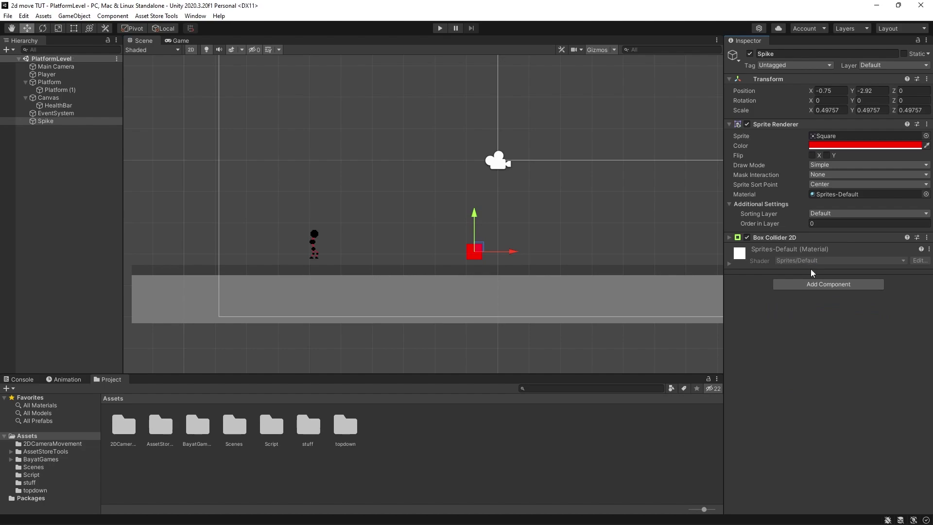
Step: Check the spike's placement in the Game view and reselect Spike in the Scene view
{"action": "left_click", "coordinate": [29, 187]}
{"action": "left_click", "coordinate": [180, 43]}
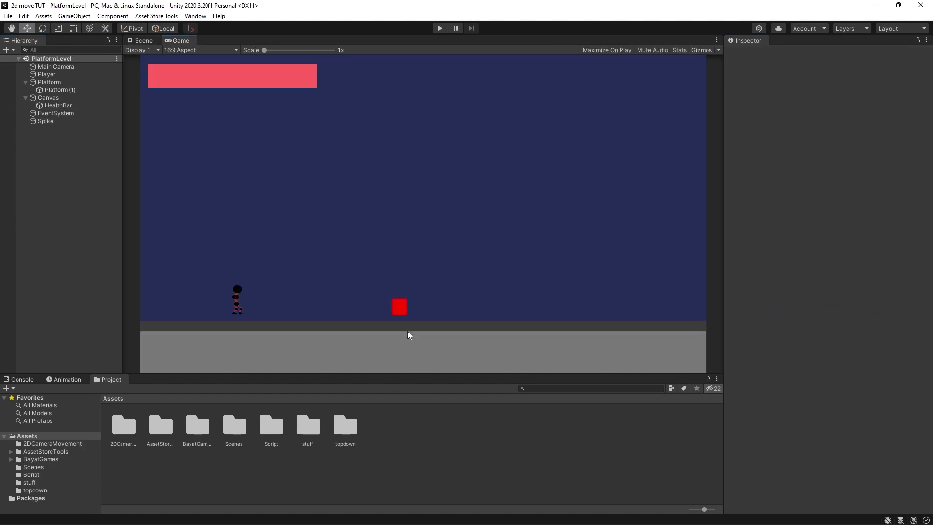
{"action": "left_click", "coordinate": [143, 41]}
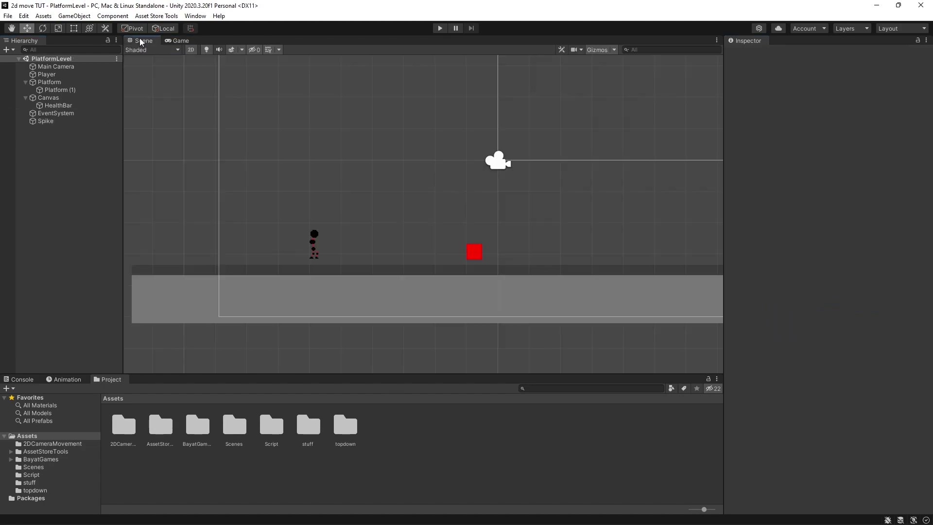
{"action": "left_click", "coordinate": [70, 122]}
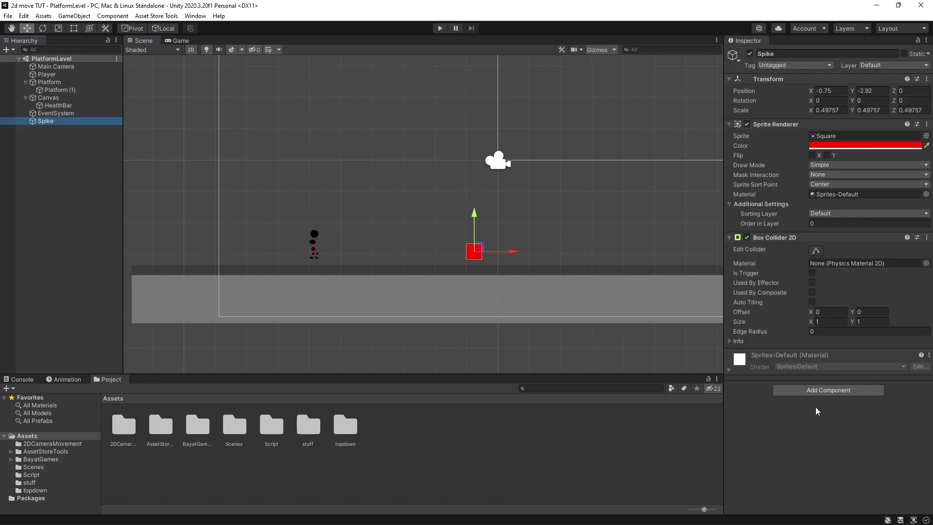
Step: Create a new script named Damage and attach it to Spike
{"action": "left_click", "coordinate": [818, 391]}
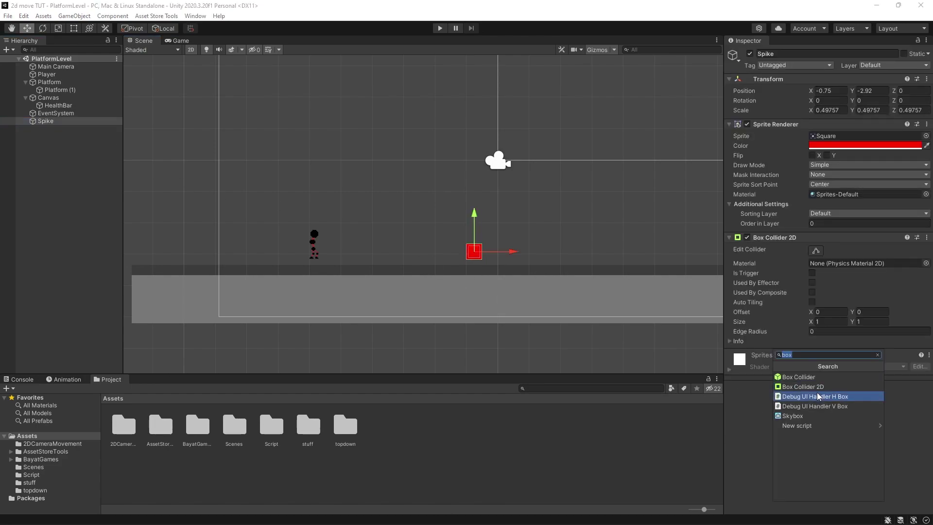
{"action": "type", "text": "Damage"}
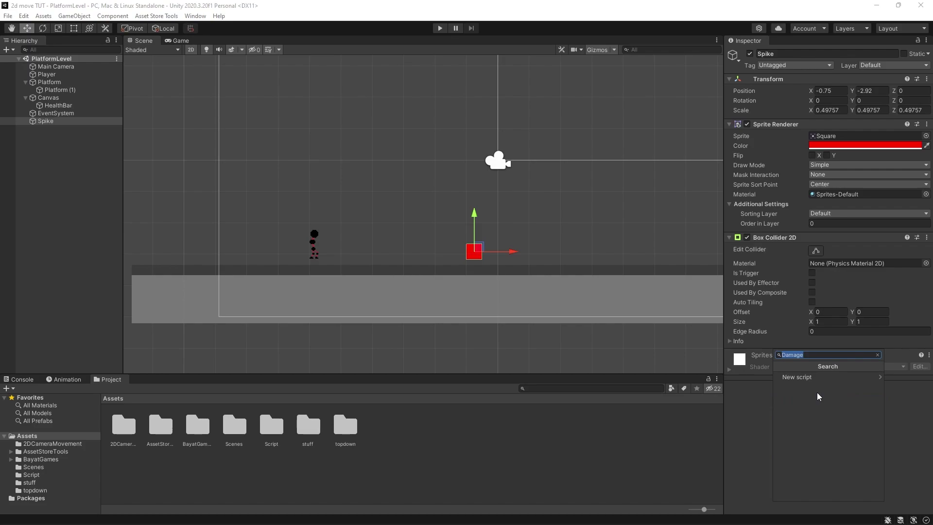
{"action": "left_click", "coordinate": [804, 378]}
{"action": "left_click", "coordinate": [837, 491]}
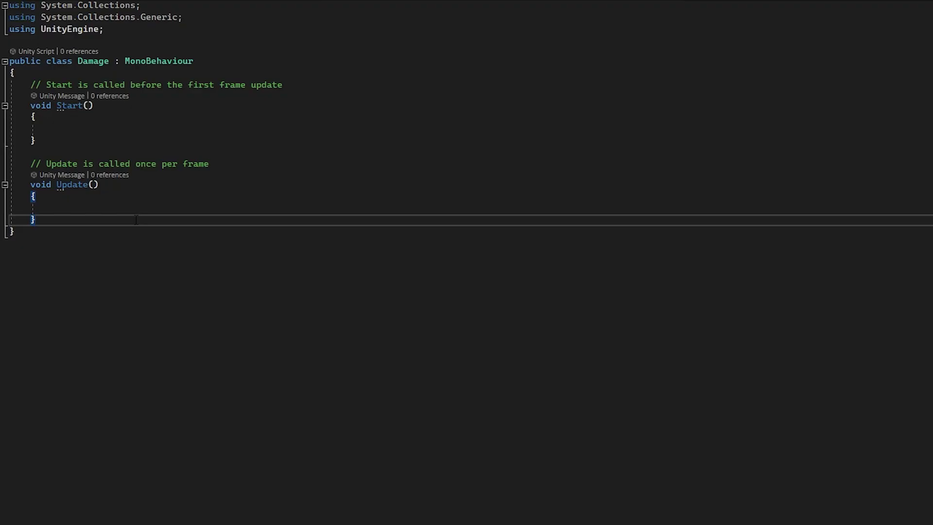
Step: Declare a public playerHealth field named pHealth at the start of the Damage class
{"action": "left_click", "coordinate": [100, 72]}
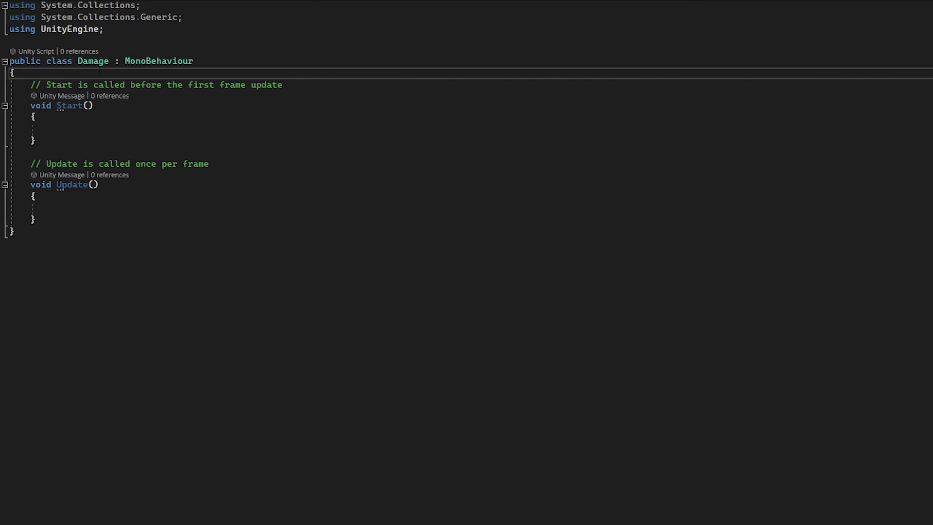
{"action": "key", "text": "Return"}
{"action": "type", "text": "public "}
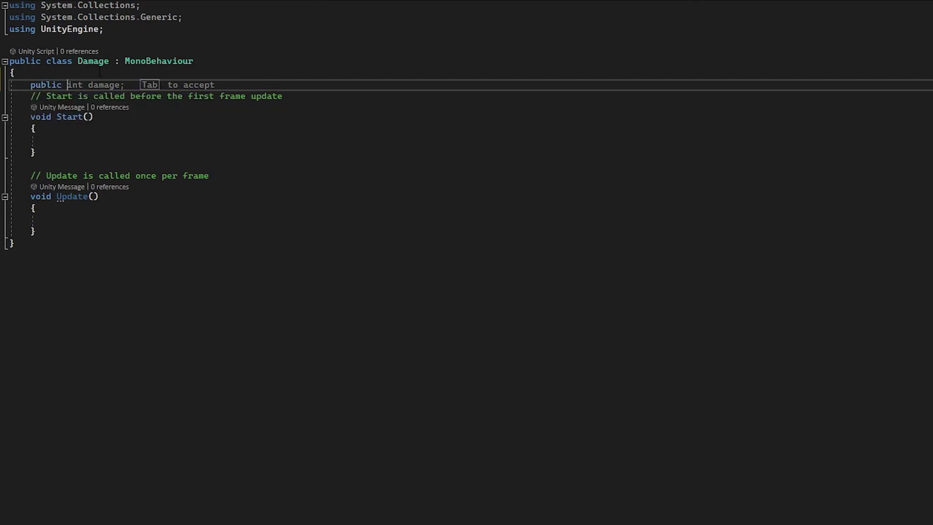
{"action": "type", "text": "playerHealth "}
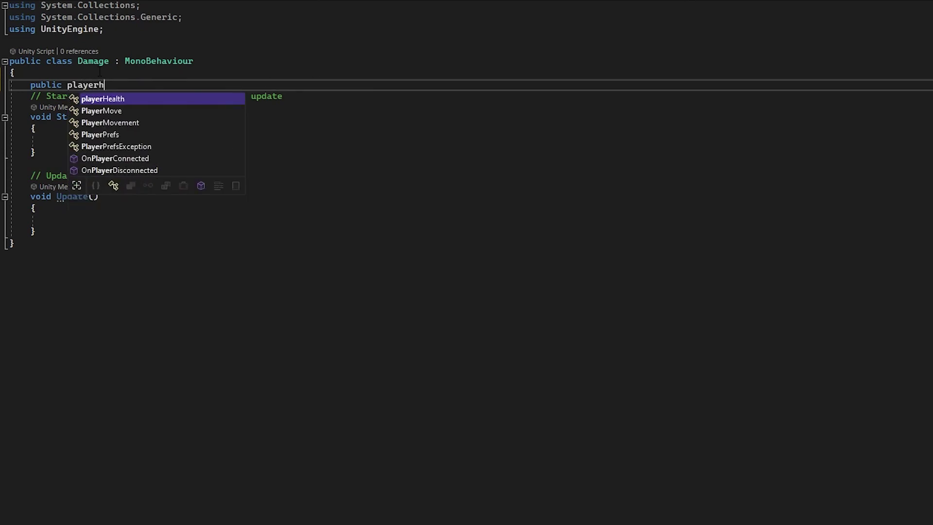
{"action": "type", "text": "p"}
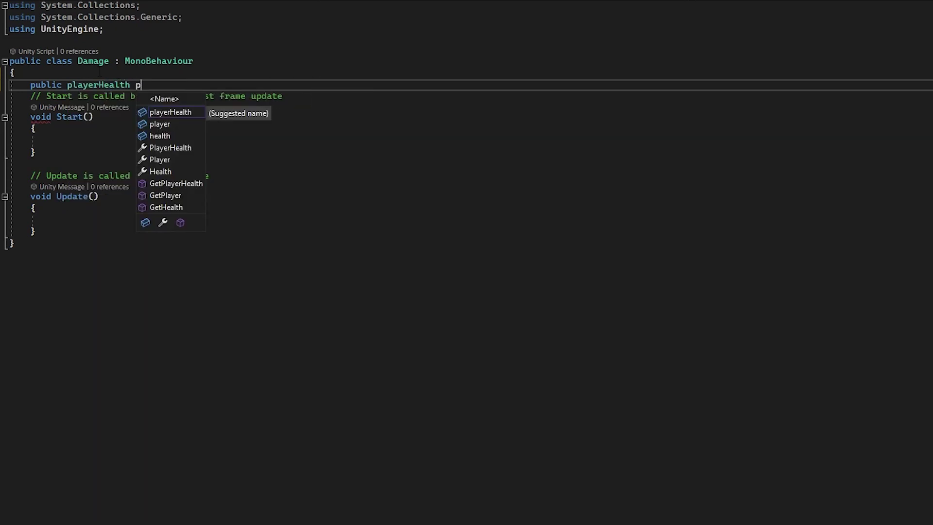
{"action": "type", "text": "Health;"}
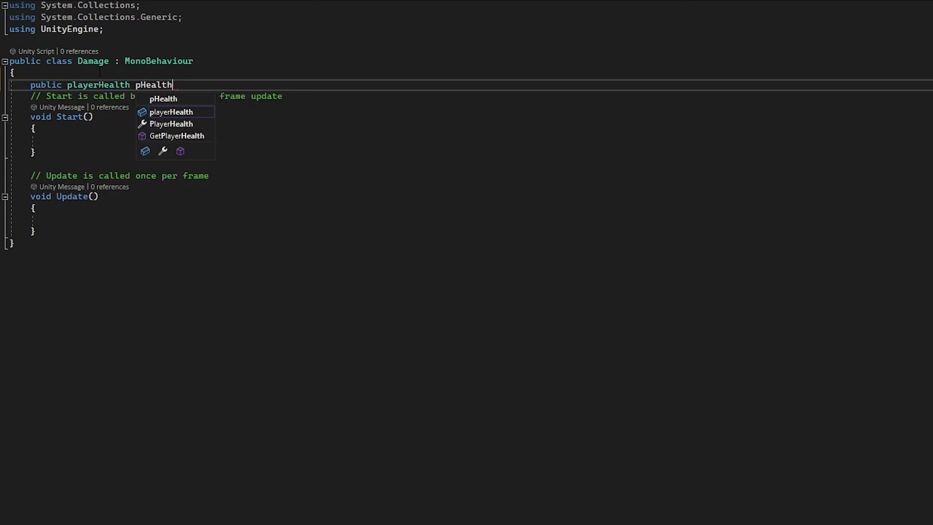
Step: Add a private OnCollisionEnter2D method with the parameter Collision2D other below Update in the Damage class
{"action": "left_click", "coordinate": [111, 232]}
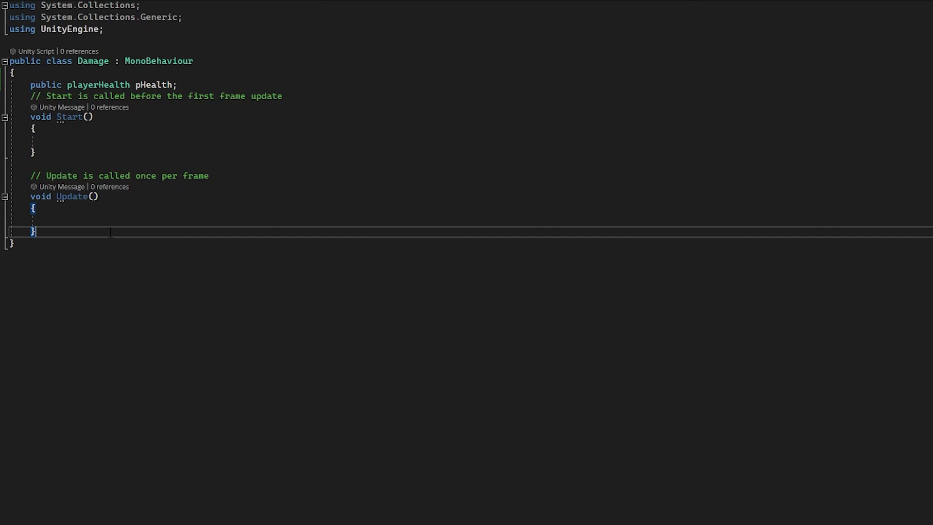
{"action": "key", "text": "Return"}
{"action": "key", "text": "Return"}
{"action": "type", "text": "void oncoll"}
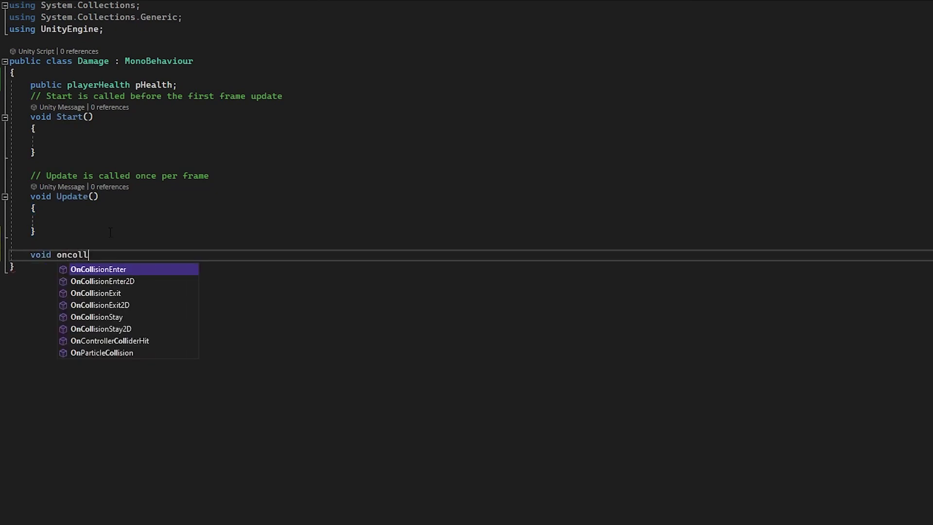
{"action": "key", "text": "Down"}
{"action": "key", "text": "Tab"}
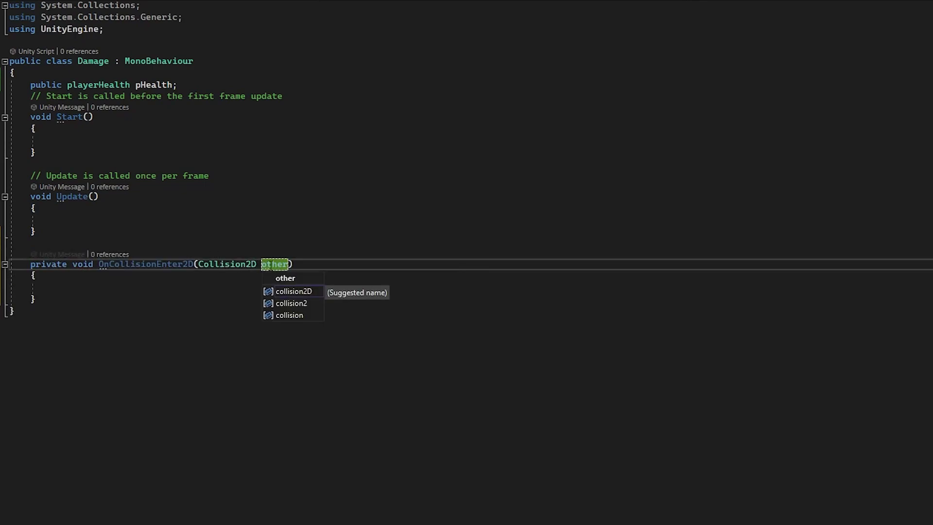
Step: Inside OnCollisionEnter2D, add an if block with the condition other.gameObject.CompareTag("Player")
{"action": "left_click", "coordinate": [176, 290]}
{"action": "type", "text": "if(other"}
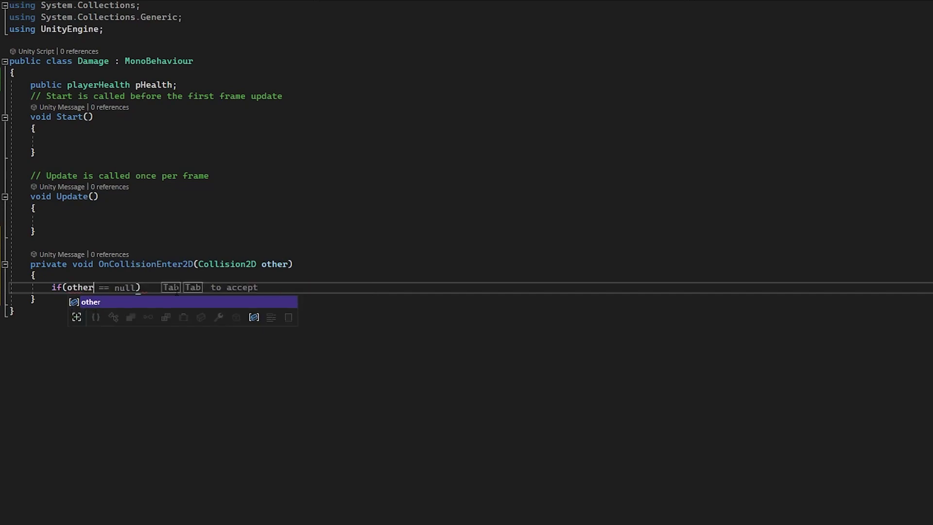
{"action": "type", "text": ".gameObject.comp"}
{"action": "key", "text": "Tab"}
{"action": "type", "text": "(\"Player"}
{"action": "key", "text": "End"}
{"action": "type", "text": "{"}
{"action": "key", "text": "Return"}
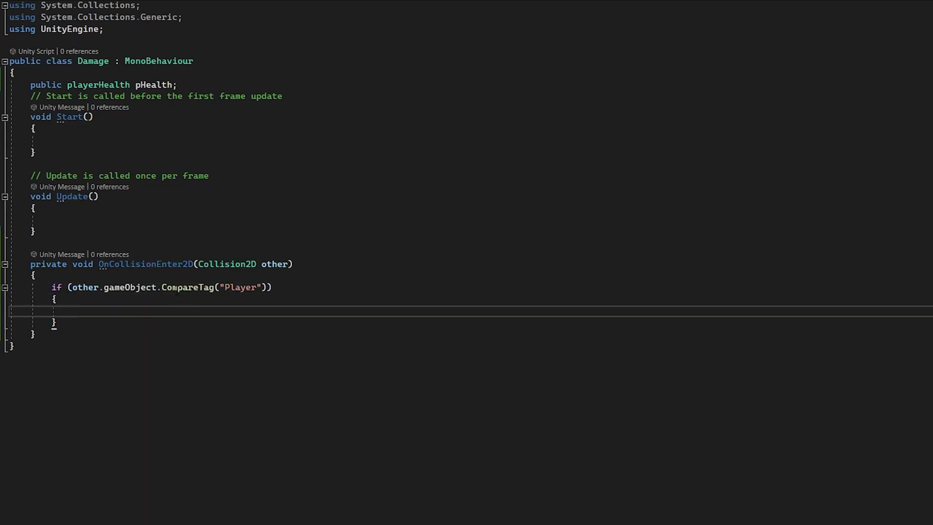
Step: Begin a statement inside the if block with pHealth.health
{"action": "type", "text": "p"}
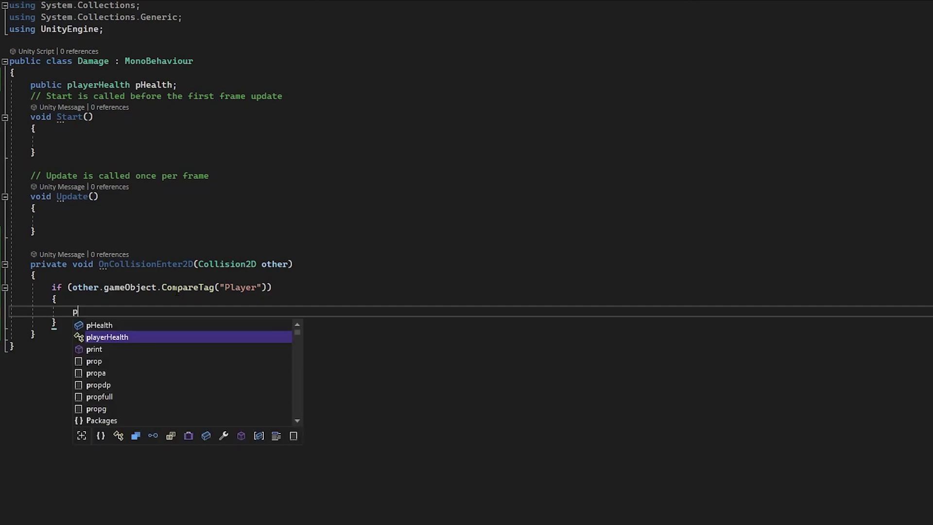
{"action": "type", "text": "Health."}
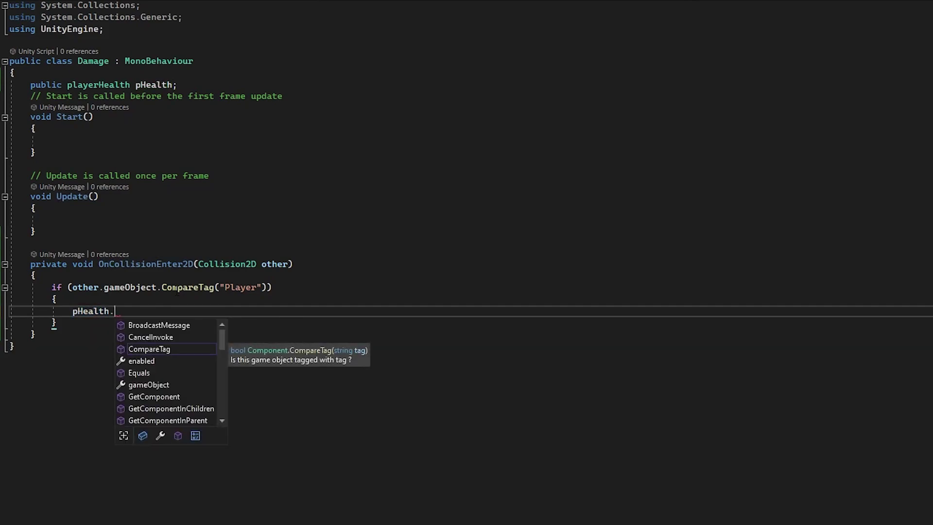
{"action": "type", "text": "health"}
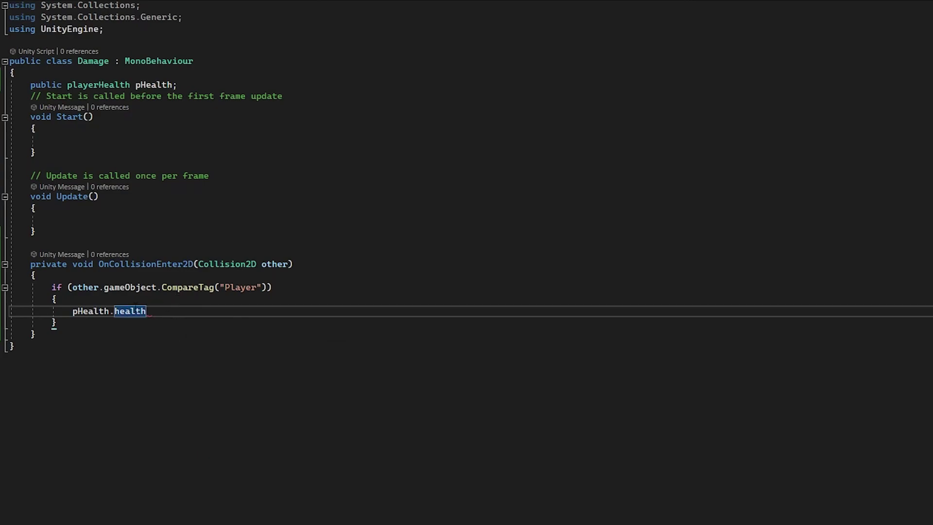
Step: Declare a public float field named damage below pHealth
{"action": "left_click", "coordinate": [190, 83]}
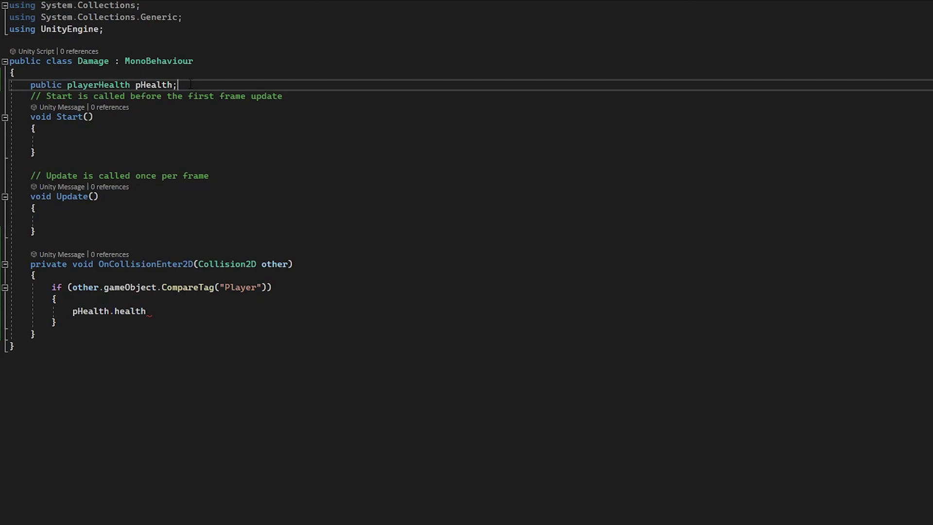
{"action": "key", "text": "Return"}
{"action": "type", "text": "publicc"}
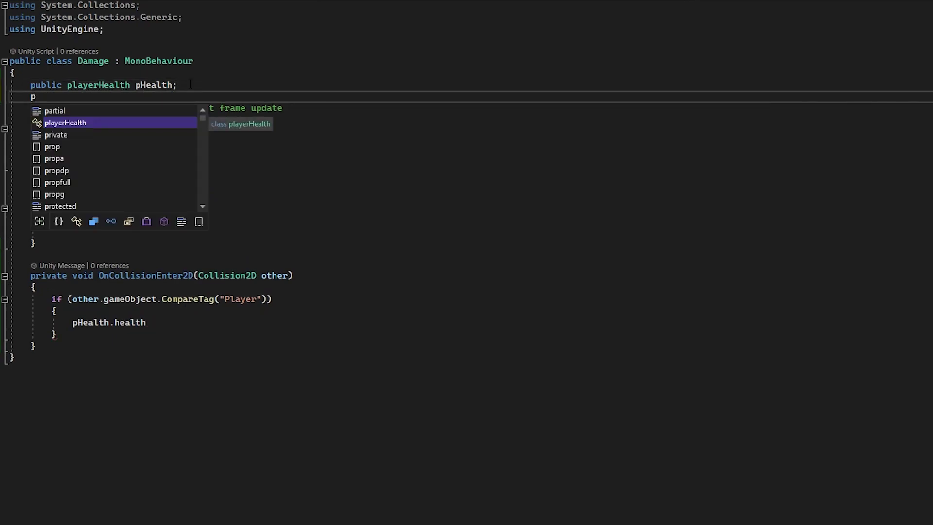
{"action": "key", "text": "BackSpace"}
{"action": "key", "text": "BackSpace"}
{"action": "type", "text": "float damage;"}
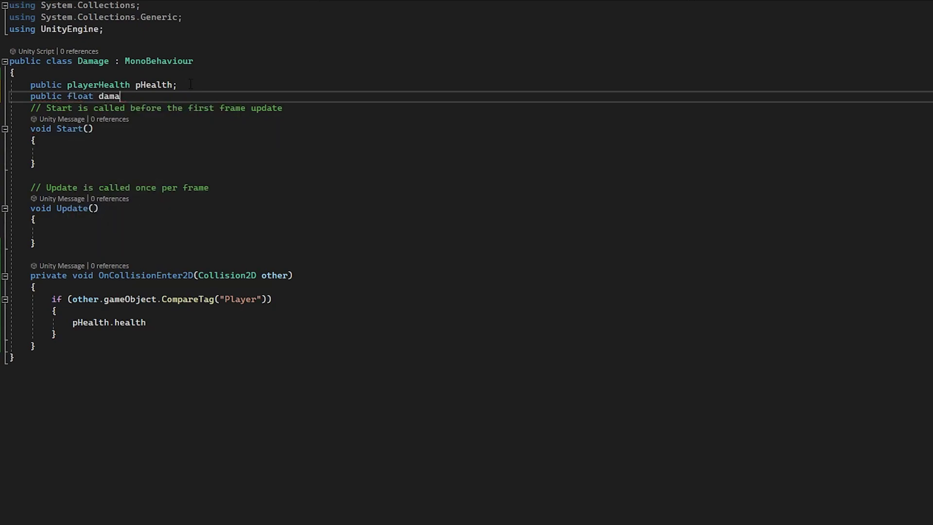
Step: Complete the statement in the if block as pHealth.health -= damage;
{"action": "left_click", "coordinate": [148, 322]}
{"action": "type", "text": "-= damage"}
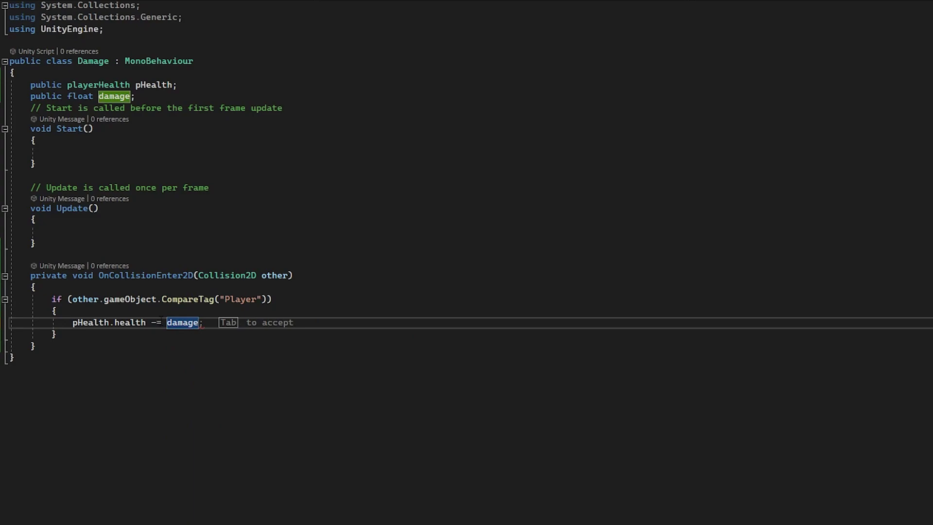
{"action": "key", "text": "Tab"}
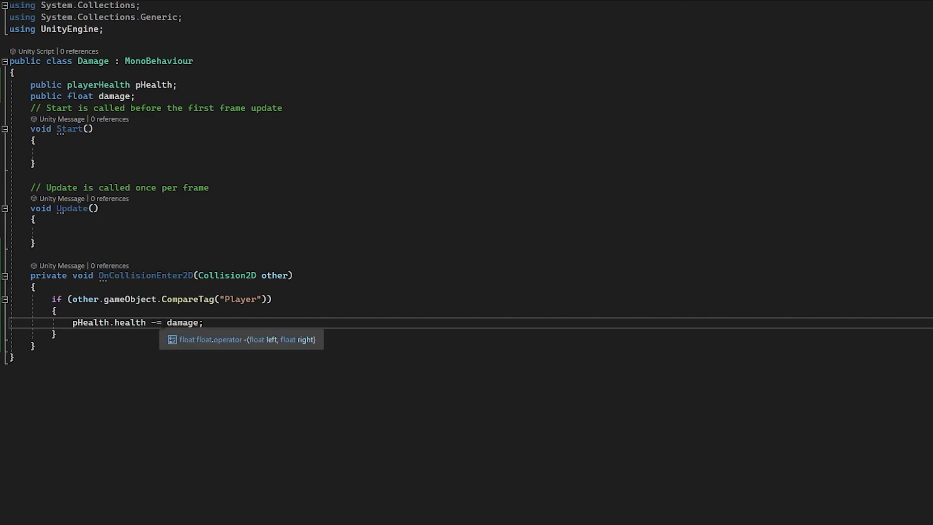
{"action": "double_click", "coordinate": [155, 322]}
{"action": "left_click", "coordinate": [162, 322]}
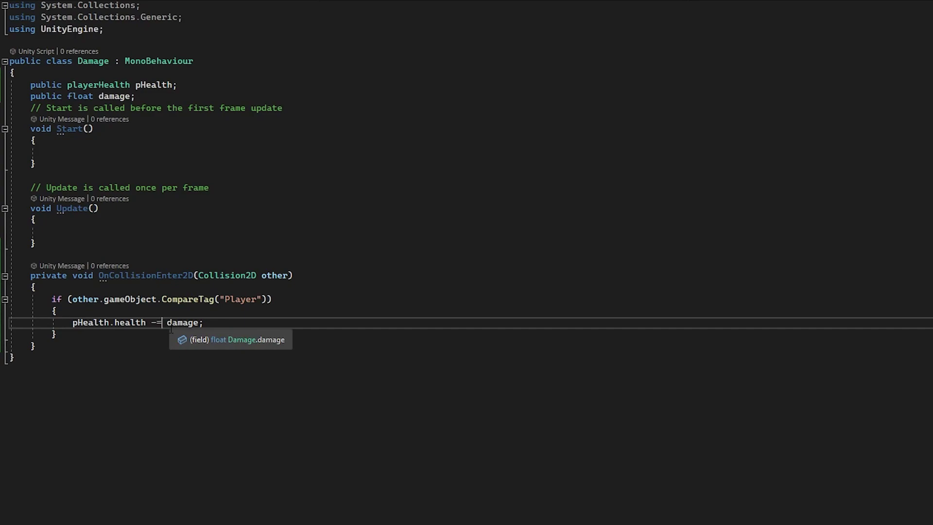
{"action": "key", "text": "End"}
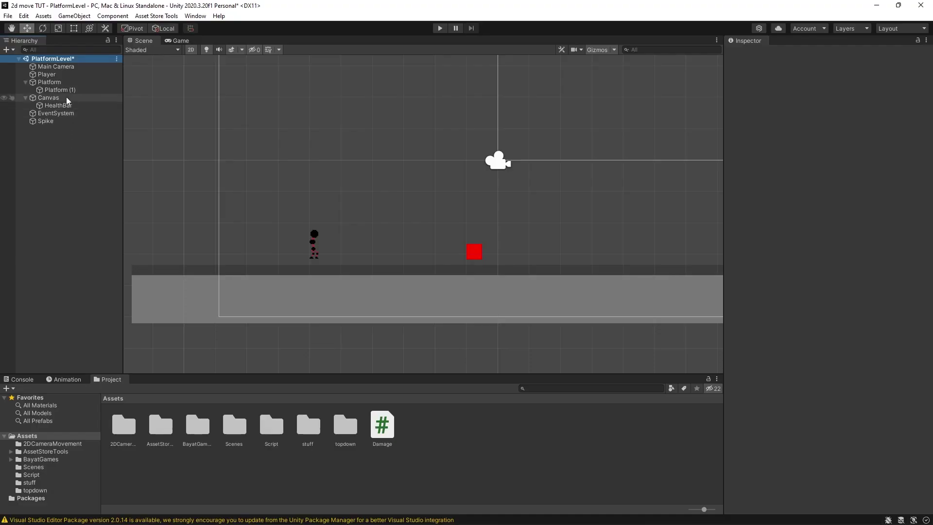
Step: Check which tag is assigned to the Player object
{"action": "left_click", "coordinate": [64, 75]}
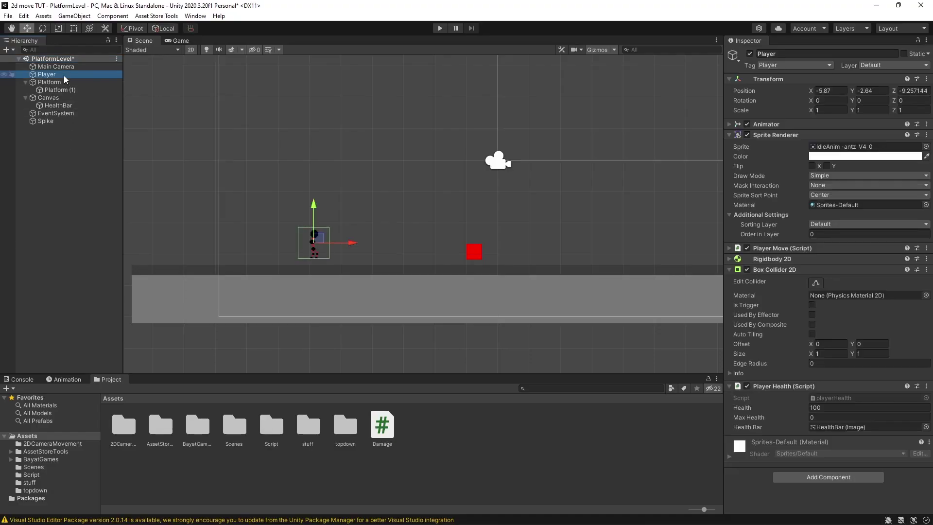
{"action": "left_click", "coordinate": [778, 65]}
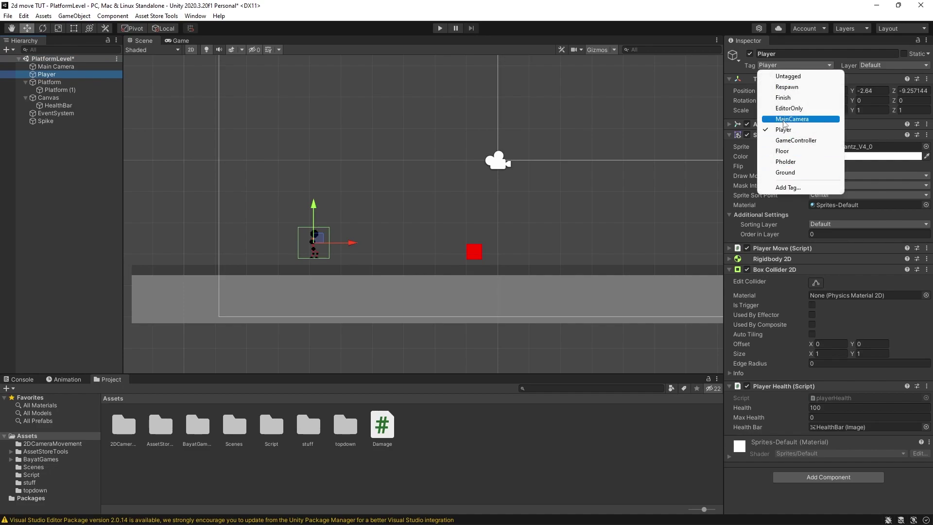
{"action": "left_click", "coordinate": [90, 77]}
{"action": "left_click", "coordinate": [785, 66]}
Step: Assign Player to P Health in Spike's Damage script and open the Damage value for editing
{"action": "left_click", "coordinate": [475, 251]}
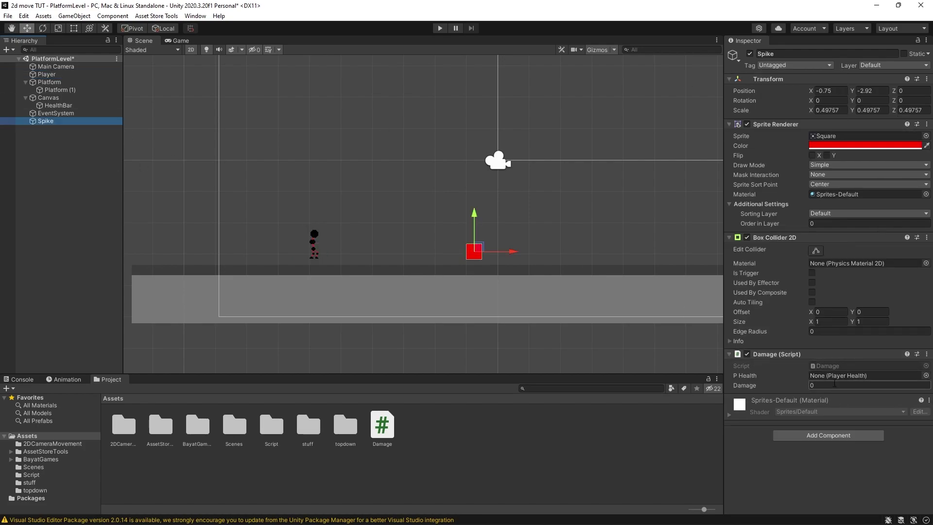
{"action": "mouse_move", "coordinate": [47, 74]}
{"action": "left_mouse_down"}
{"action": "mouse_move", "coordinate": [219, 153]}
{"action": "mouse_move", "coordinate": [859, 378]}
{"action": "left_mouse_up"}
{"action": "left_click", "coordinate": [857, 386]}
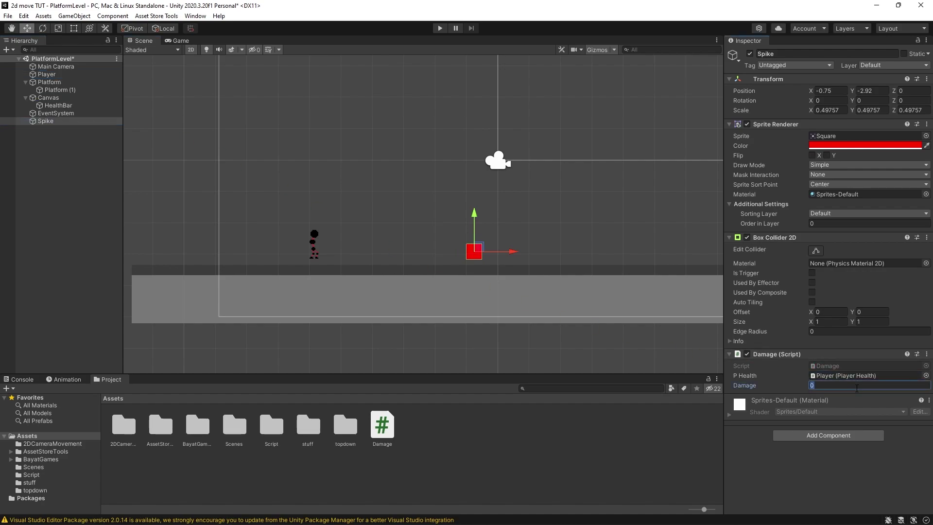
Step: Play-test the level by running the player into the spike repeatedly while watching the health bar, and stop the game
{"action": "left_click", "coordinate": [439, 28]}
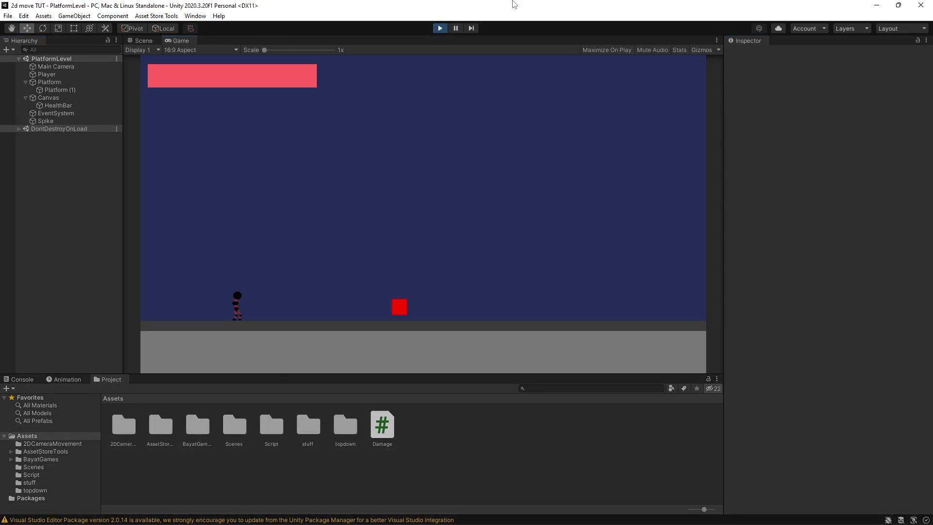
{"action": "key", "text": "a"}
{"action": "key", "text": "d"}
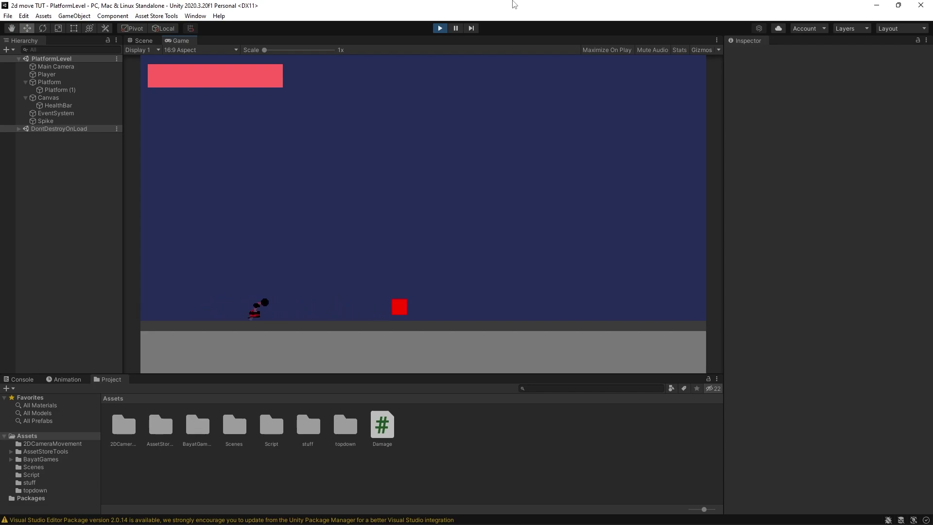
{"action": "key", "text": "d"}
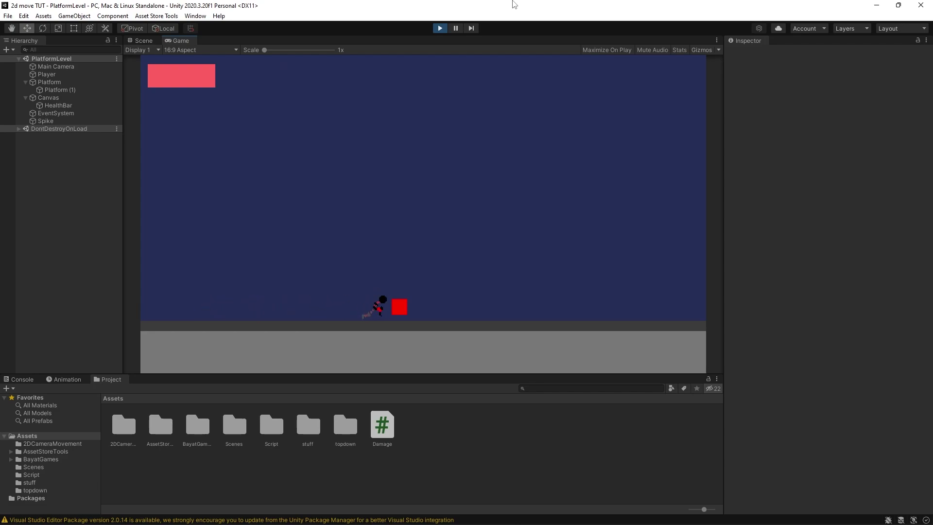
{"action": "key", "text": "d"}
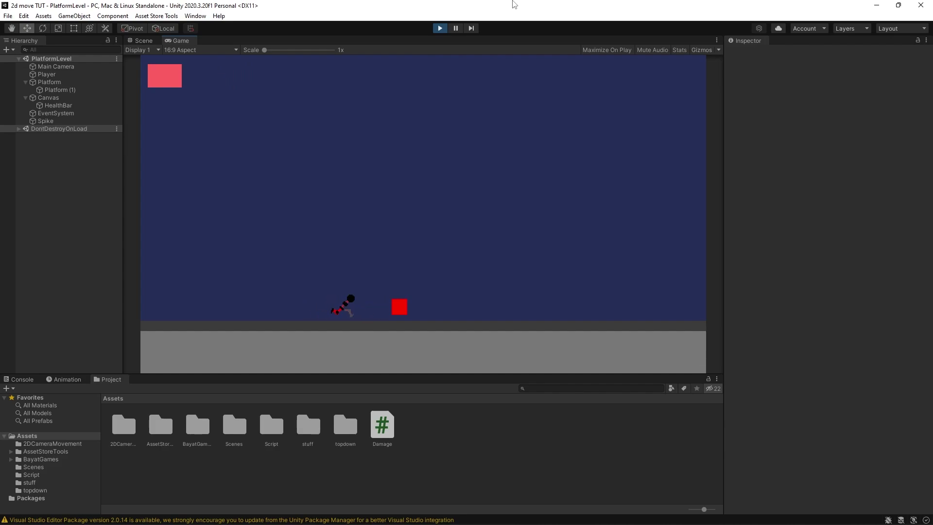
{"action": "left_click", "coordinate": [440, 28]}
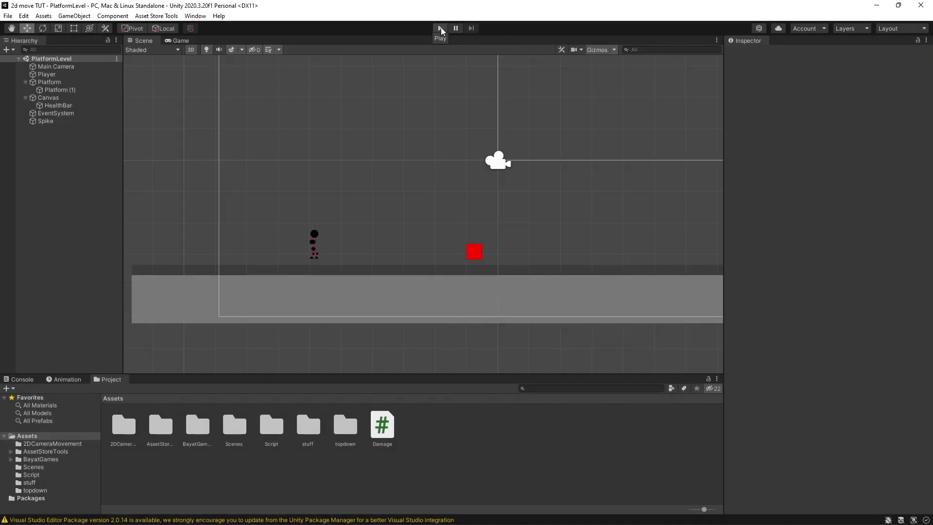
Step: Set the Damage value in Spike's Damage script to 5
{"action": "left_click", "coordinate": [45, 121]}
{"action": "left_click", "coordinate": [830, 386]}
{"action": "type", "text": "5"}
Step: Run the game again and move the player back and forth into the spike to test the 5-point damage
{"action": "left_click", "coordinate": [441, 27]}
{"action": "key", "text": "Left"}
{"action": "key", "text": "Right"}
{"action": "key", "text": "Left"}
{"action": "key", "text": "Right"}
{"action": "key", "text": "Left"}
{"action": "key", "text": "Right"}
{"action": "key", "text": "Left"}
Step: With the game running, set Spike's Damage to 90.69 and move the player into the spike to test it
{"action": "left_click", "coordinate": [825, 386]}
{"action": "type", "text": "8.3"}
{"action": "key", "text": "BackSpace"}
{"action": "key", "text": "BackSpace"}
{"action": "key", "text": "BackSpace"}
{"action": "type", "text": "90.69"}
{"action": "left_click", "coordinate": [381, 240]}
{"action": "key", "text": "Right"}
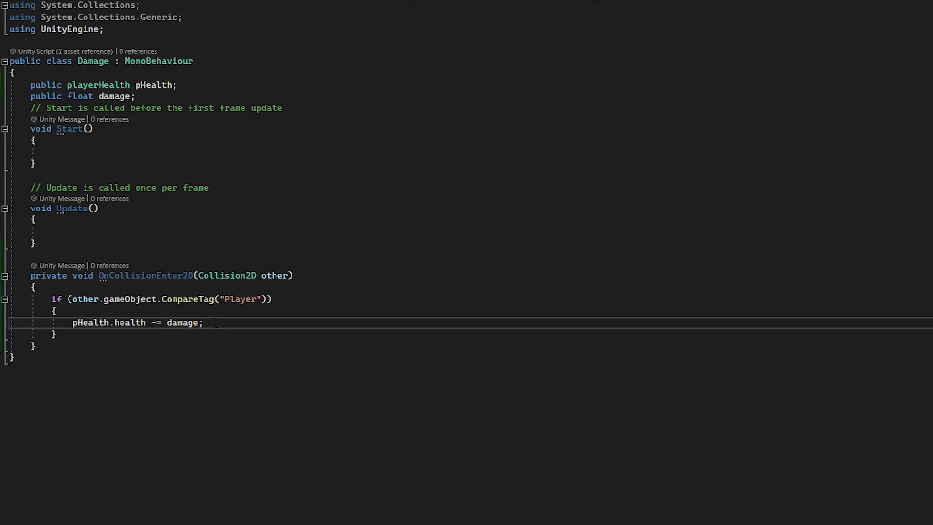
Step: Replace the pHealth.health line in Damage's OnCollisionEnter2D with the start of an other.gameObject.GetComponent call
{"action": "left_click_drag", "start_coordinate": [216, 323], "coordinate": [72, 323]}
{"action": "key", "text": "BackSpace"}
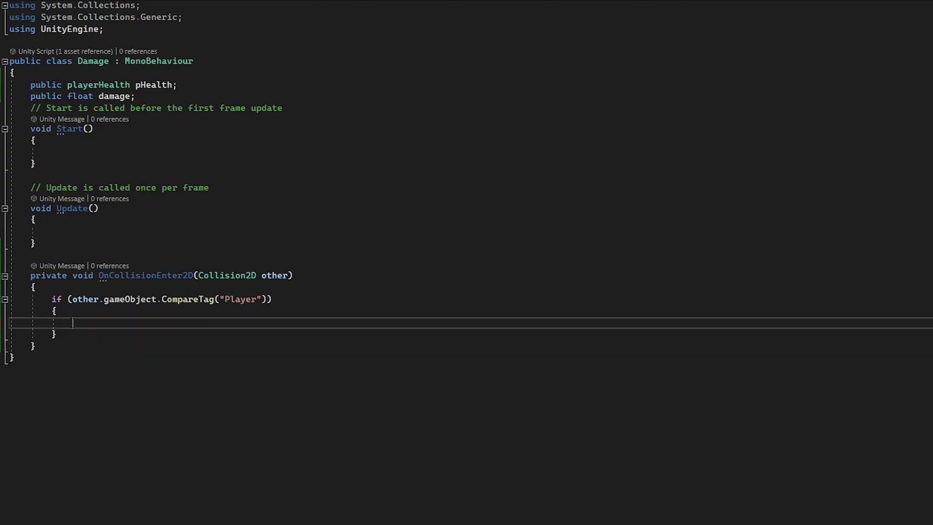
{"action": "type", "text": "other."}
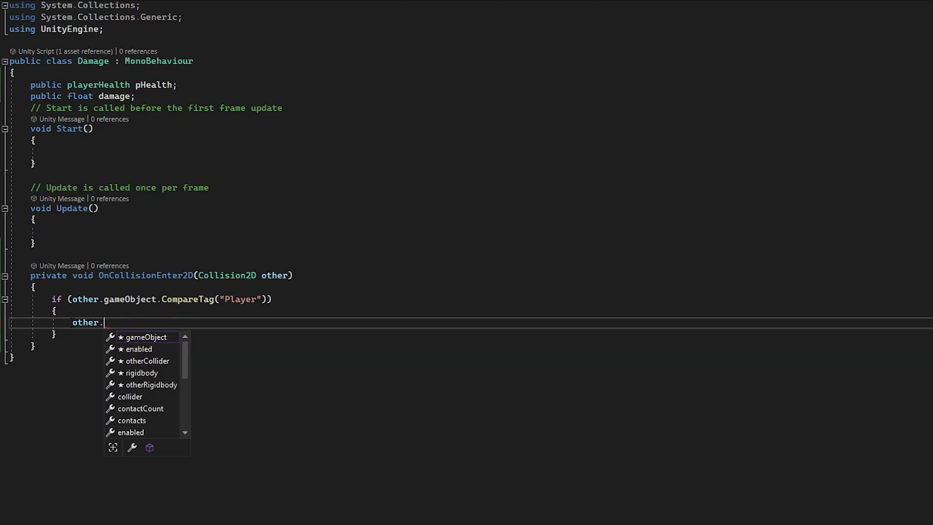
{"action": "type", "text": "game"}
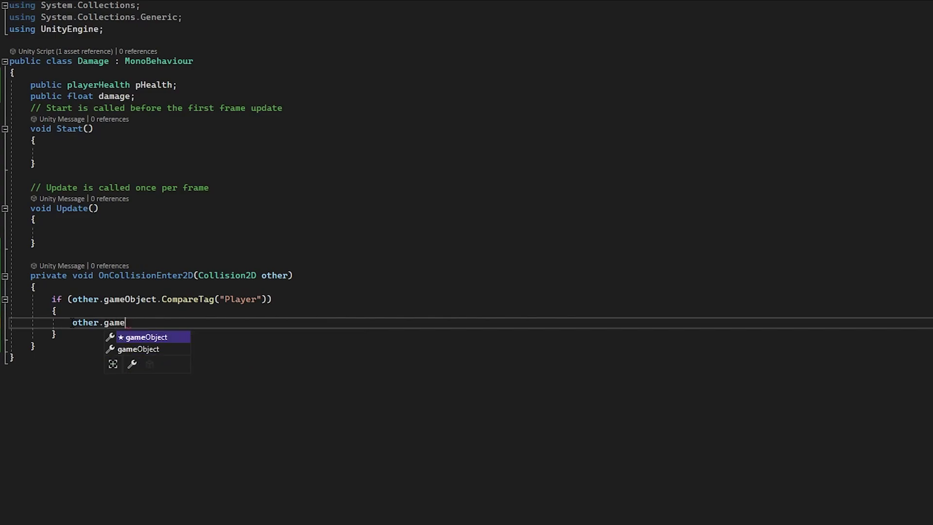
{"action": "key", "text": "Tab"}
{"action": "type", "text": ".GetC"}
{"action": "key", "text": "Tab"}
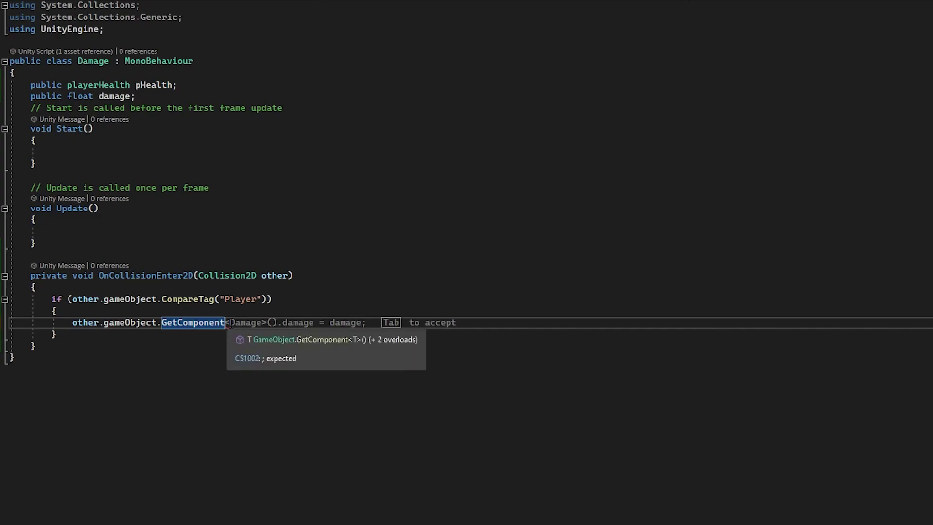
Step: Complete the GetComponent statement with <playerHealth>().health -= damage; so damage is subtracted from the collided player's health
{"action": "type", "text": "<"}
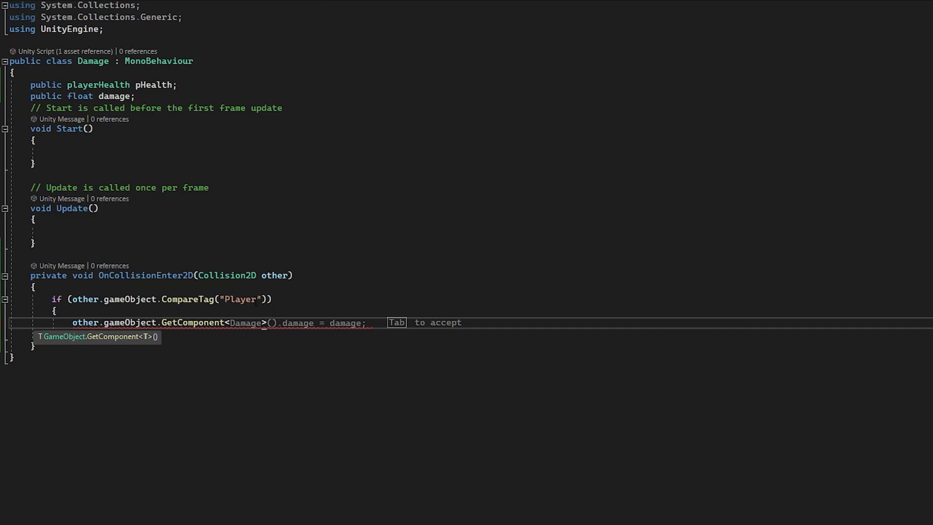
{"action": "type", "text": "playerHealth>"}
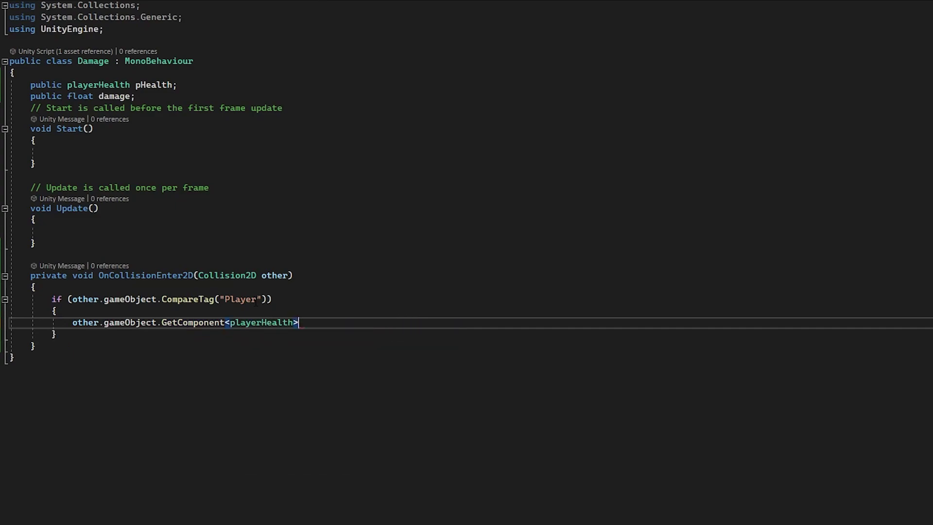
{"action": "type", "text": "()."}
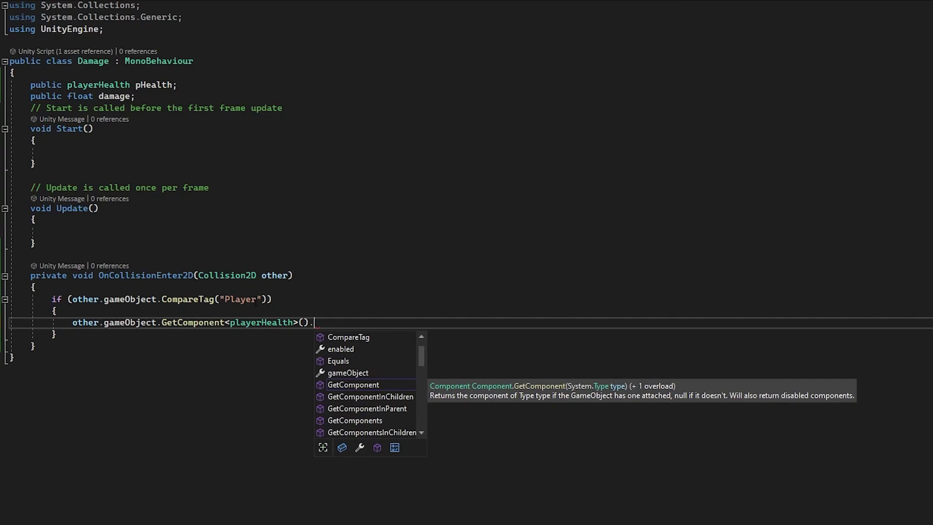
{"action": "type", "text": "hea"}
{"action": "key", "text": "Tab"}
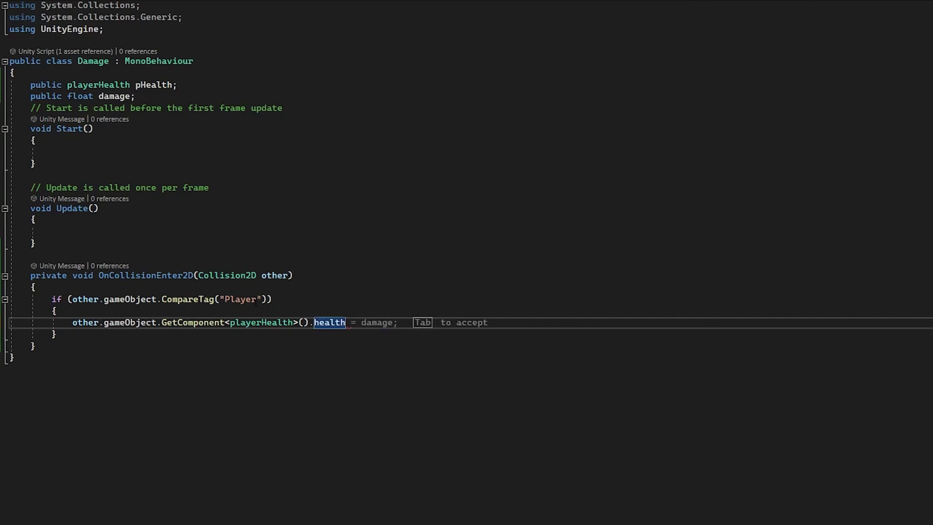
{"action": "type", "text": "-="}
{"action": "key", "text": "Tab"}
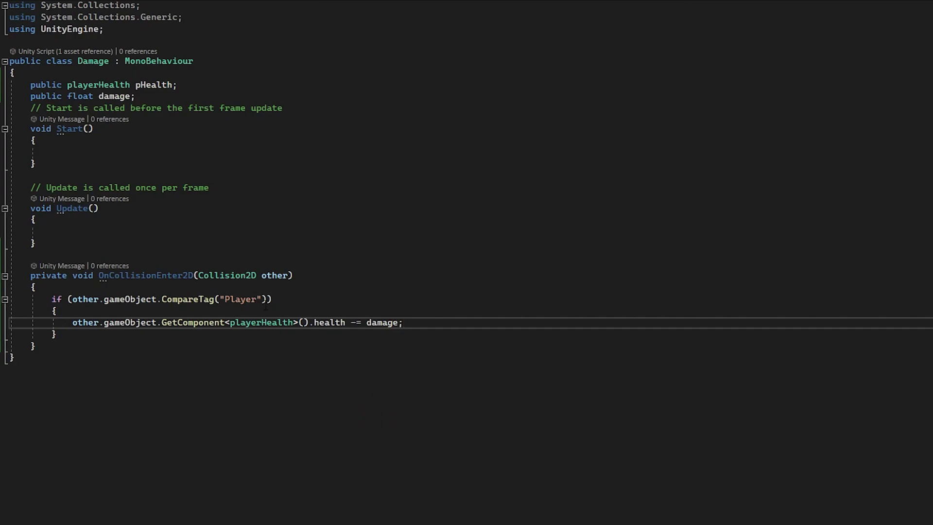
{"action": "left_click", "coordinate": [194, 86]}
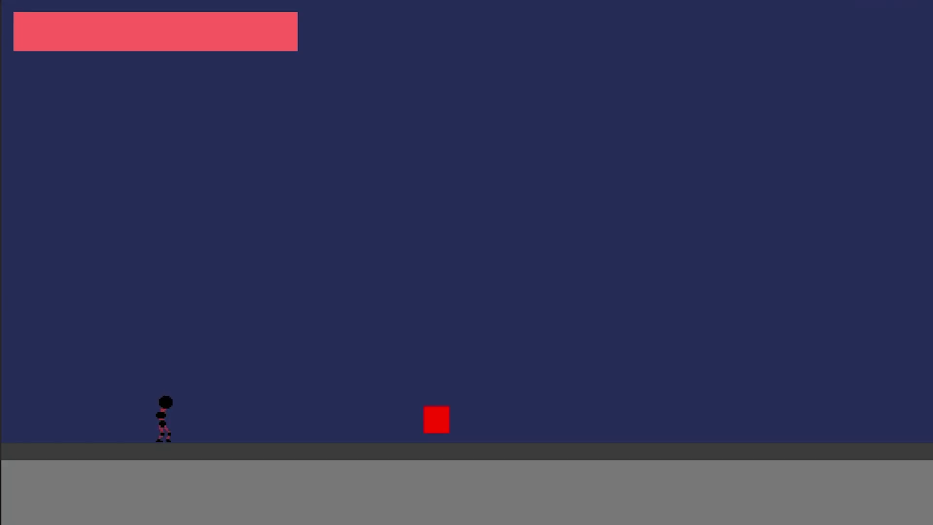
Step: Play-test the revised Damage script by running the player into the spike several times while watching the health bar
{"action": "key", "text": "d"}
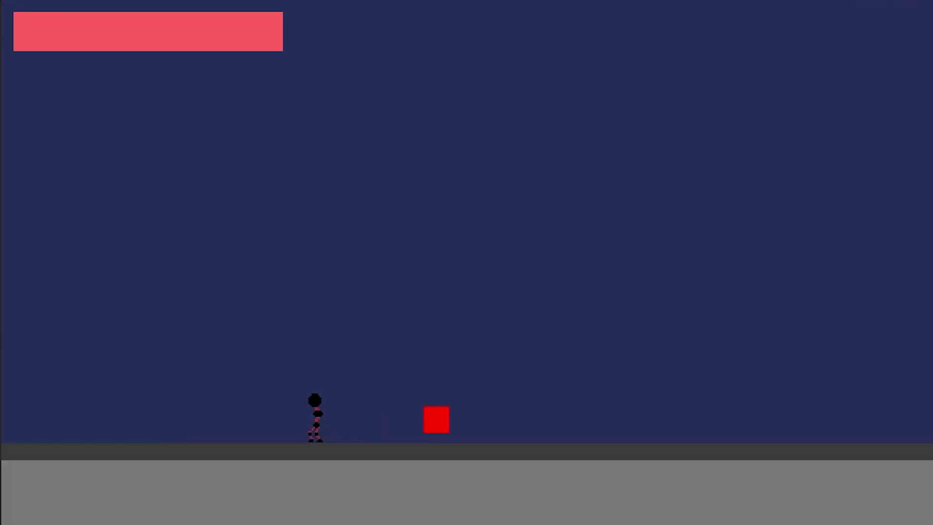
{"action": "key", "text": "d"}
{"action": "key", "text": "d"}
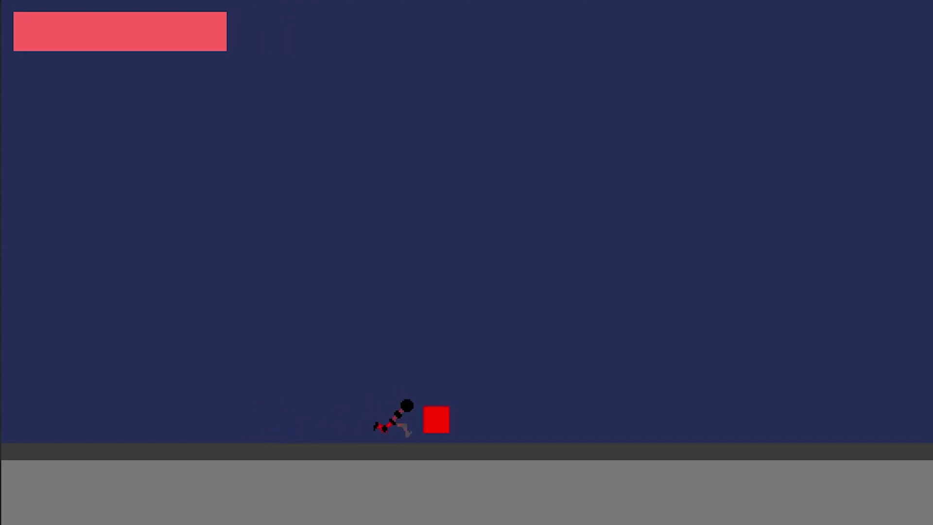
{"action": "key", "text": "d"}
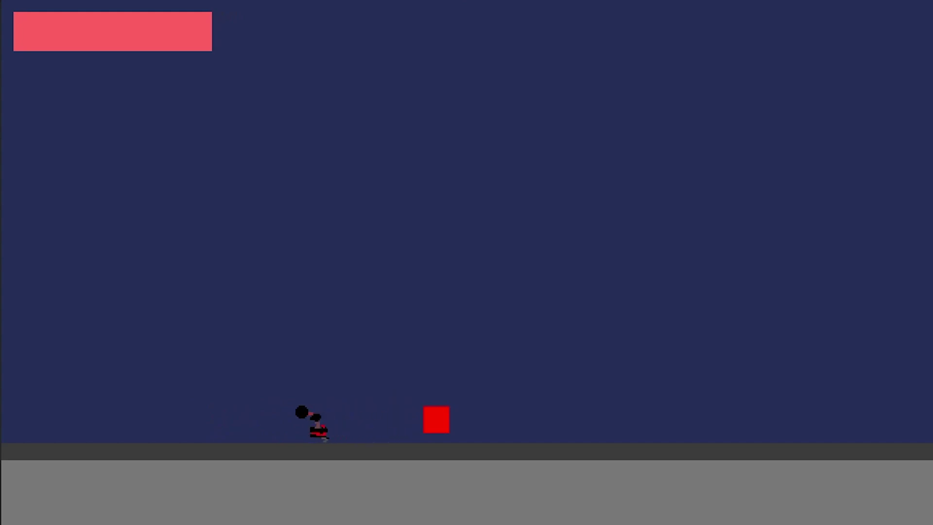
{"action": "key", "text": "d"}
{"action": "key", "text": "d"}
{"action": "key", "text": "d"}
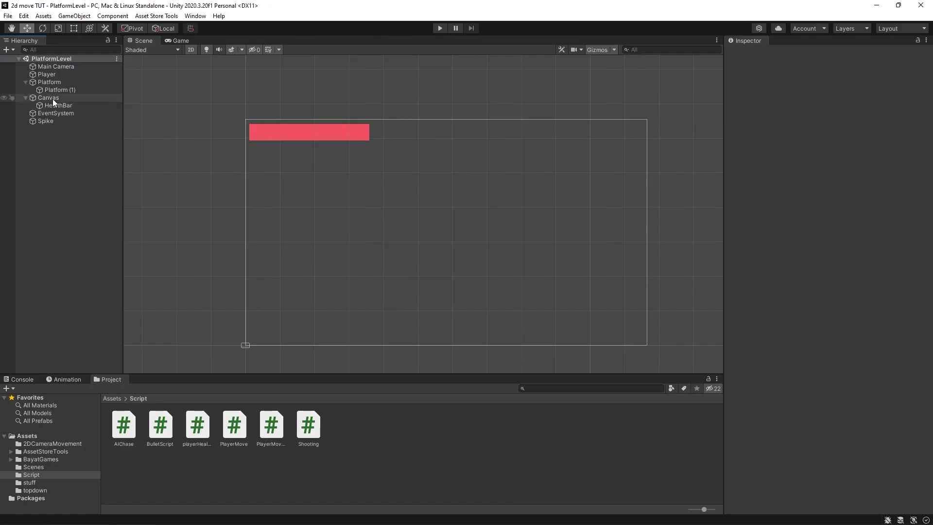
Step: Set the Canvas's UI Scale Mode to Scale With Screen Size and move HealthBar back inside the canvas's upper-left corner
{"action": "left_click", "coordinate": [53, 98]}
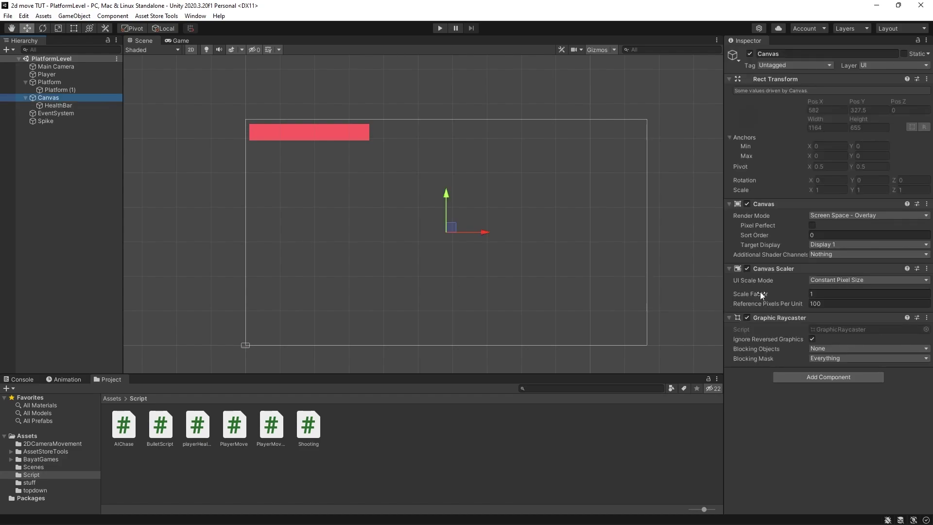
{"action": "left_click", "coordinate": [835, 280]}
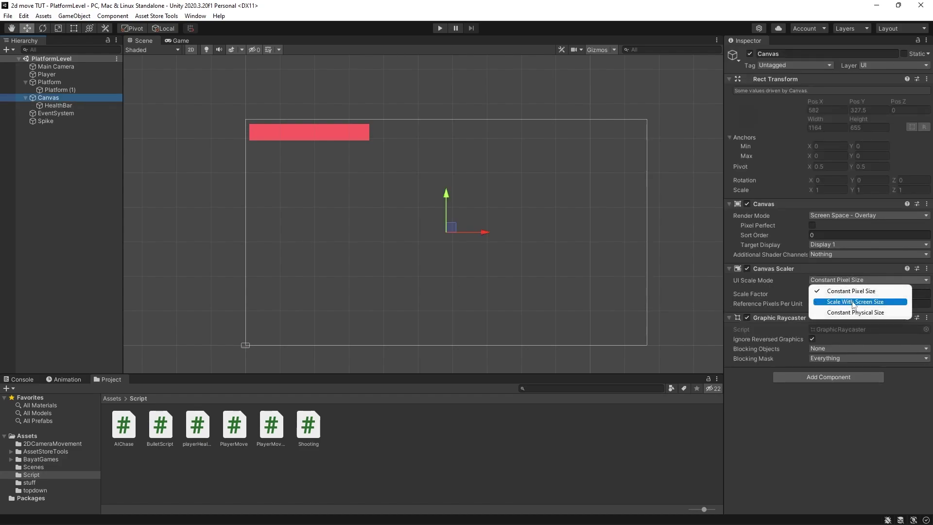
{"action": "left_click", "coordinate": [853, 301]}
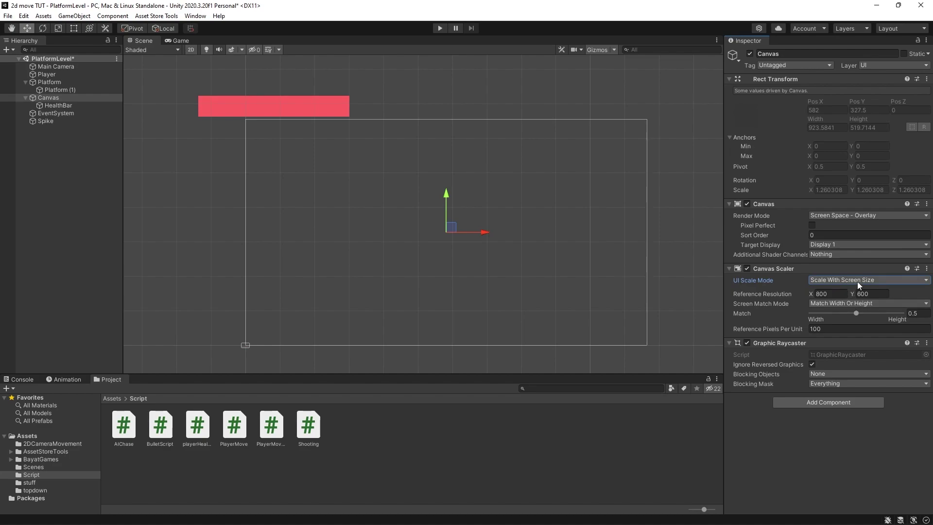
{"action": "left_click", "coordinate": [81, 106]}
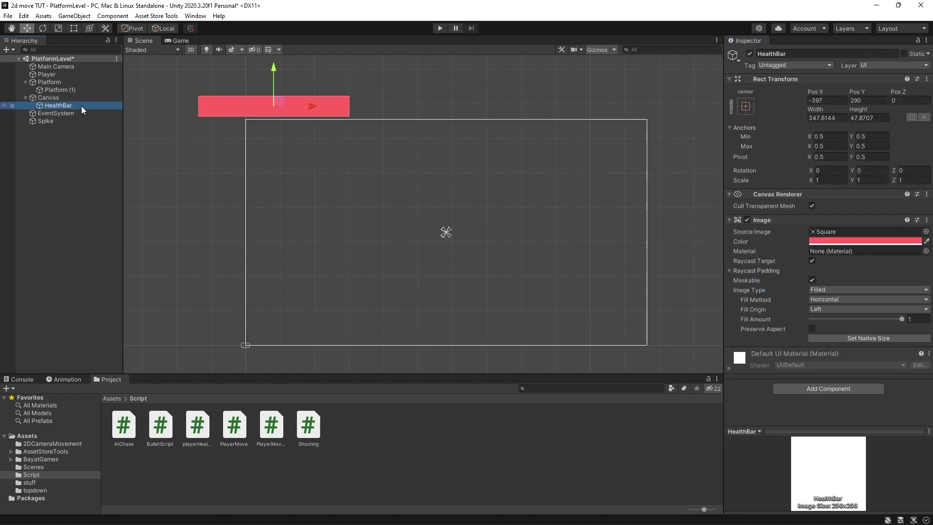
{"action": "left_click_drag", "start_coordinate": [287, 103], "coordinate": [329, 128]}
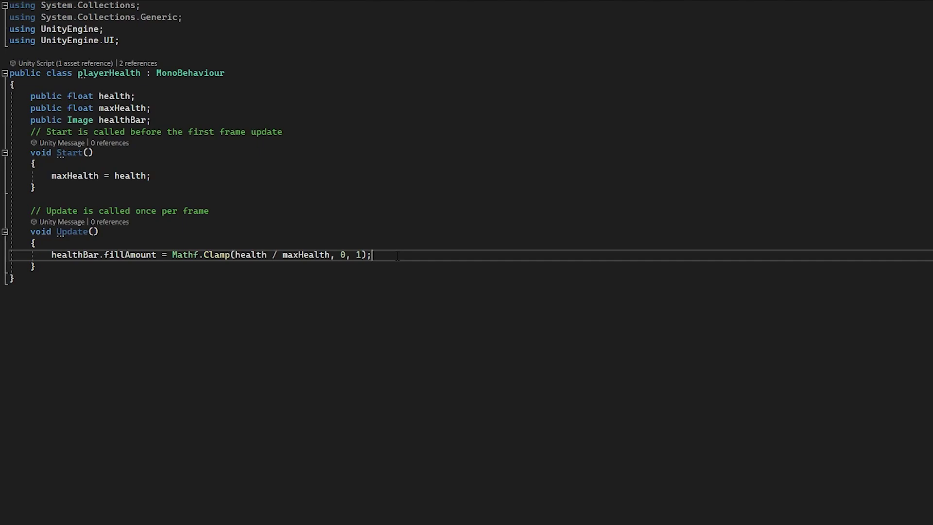
Step: Add an if(health <= 0) block below the healthBar.fillAmount line in the playerHealth script's Update method
{"action": "key", "text": "Return"}
{"action": "key", "text": "Return"}
{"action": "type", "text": "if(h"}
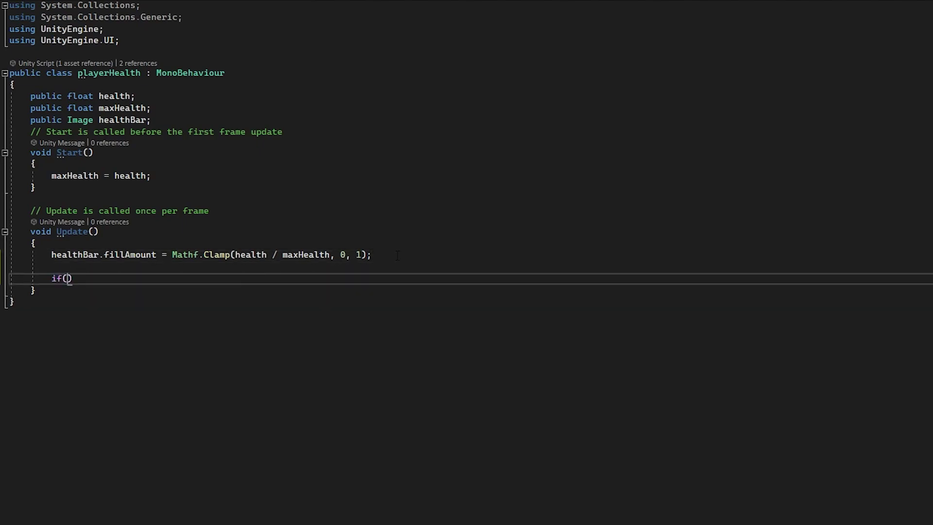
{"action": "type", "text": "ealth <= 0"}
{"action": "key", "text": "End"}
{"action": "key", "text": "Return"}
{"action": "type", "text": "{"}
{"action": "key", "text": "Return"}
Step: Inside the health <= 0 block, add the statement Destroy(gameObject); to remove the player
{"action": "type", "text": "Destr"}
{"action": "key", "text": "Tab"}
{"action": "type", "text": "(game"}
{"action": "key", "text": "Tab"}
{"action": "key", "text": "Tab"}
{"action": "key", "text": "ctrl+End"}
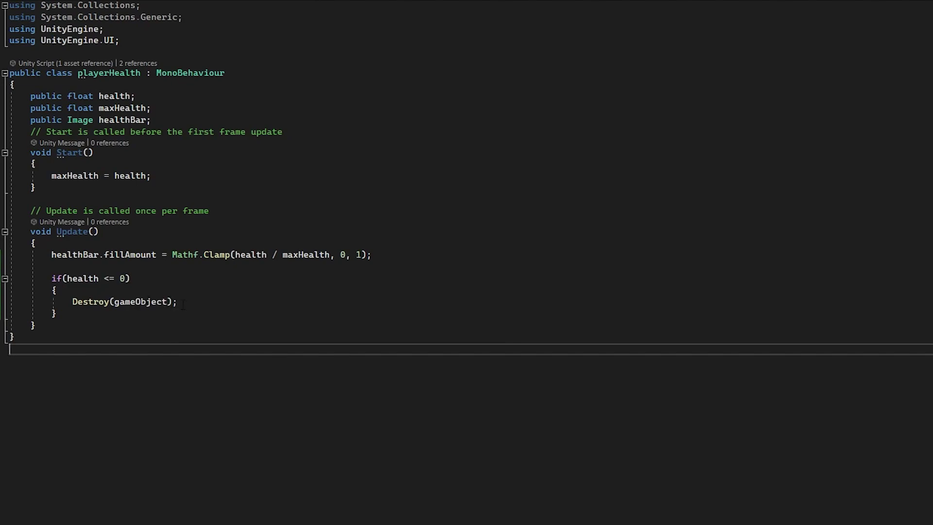
{"action": "left_click_drag", "start_coordinate": [192, 298], "coordinate": [72, 302]}
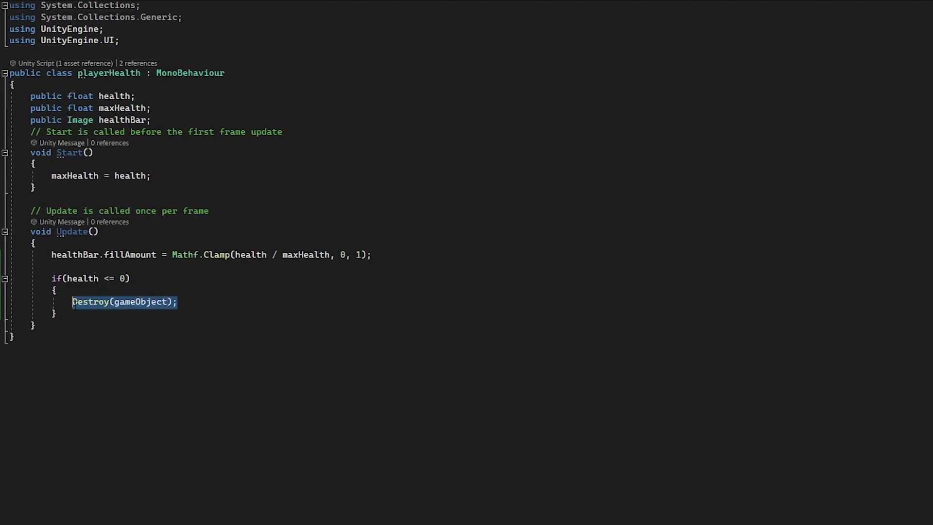
{"action": "left_click", "coordinate": [258, 305]}
{"action": "left_click_drag", "start_coordinate": [285, 303], "coordinate": [73, 302]}
{"action": "left_click", "coordinate": [184, 302]}
{"action": "left_click_drag", "start_coordinate": [185, 302], "coordinate": [114, 302]}
{"action": "left_click", "coordinate": [185, 302]}
{"action": "left_click_drag", "start_coordinate": [89, 302], "coordinate": [72, 301]}
{"action": "left_click", "coordinate": [195, 298]}
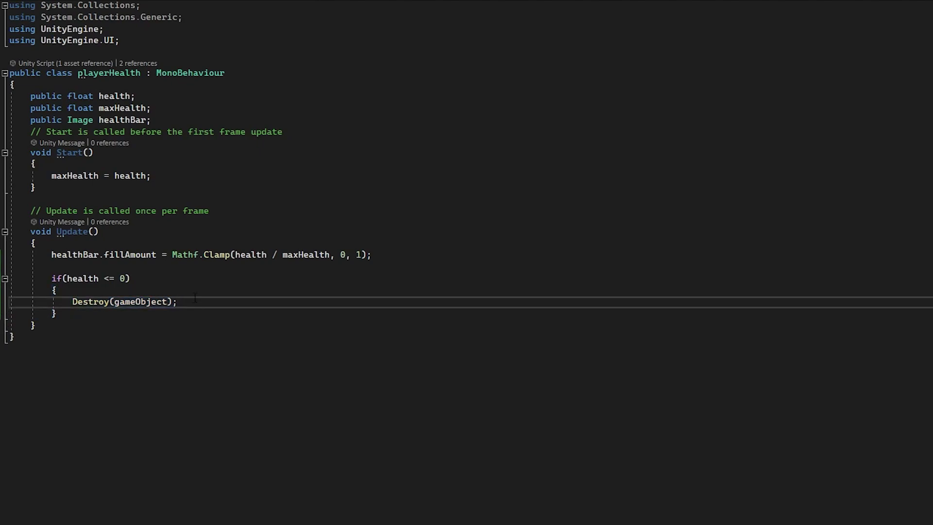